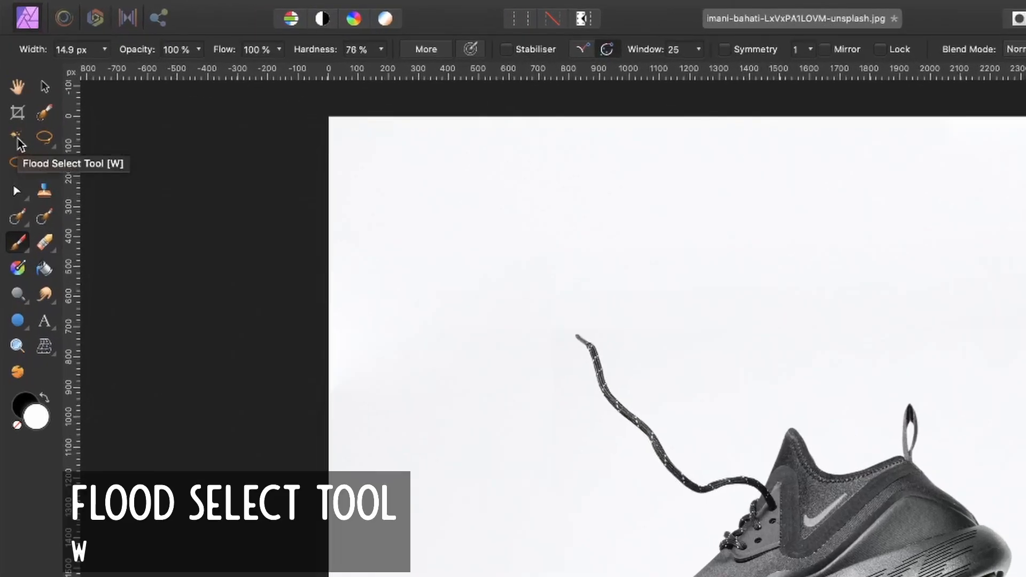
# Step: Flood-select the white background around the shoe on the shoe layer, raising the tolerance to 10%
pyautogui.click(19, 140)
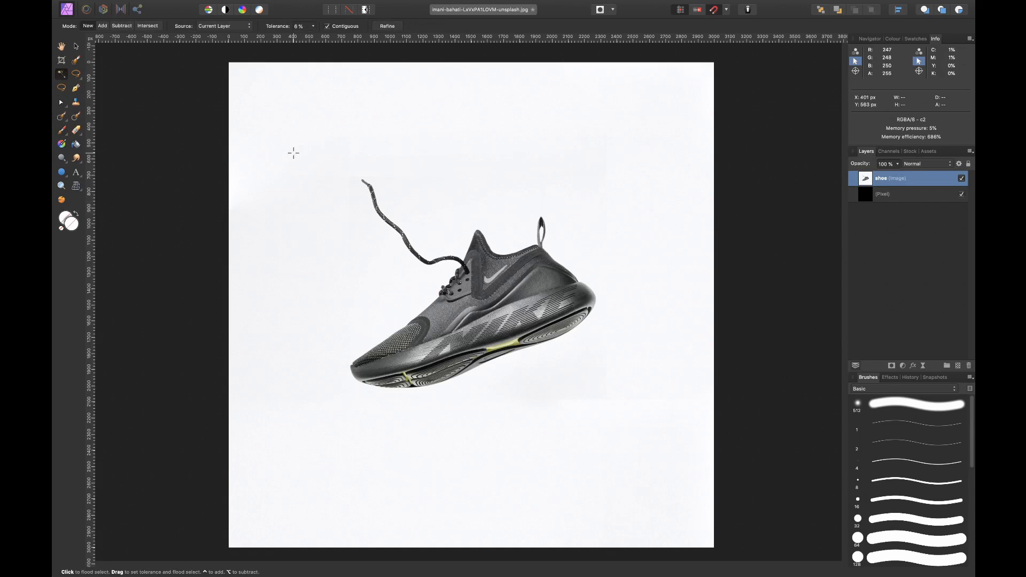
pyautogui.moveTo(293, 153); pyautogui.dragTo(299, 153)
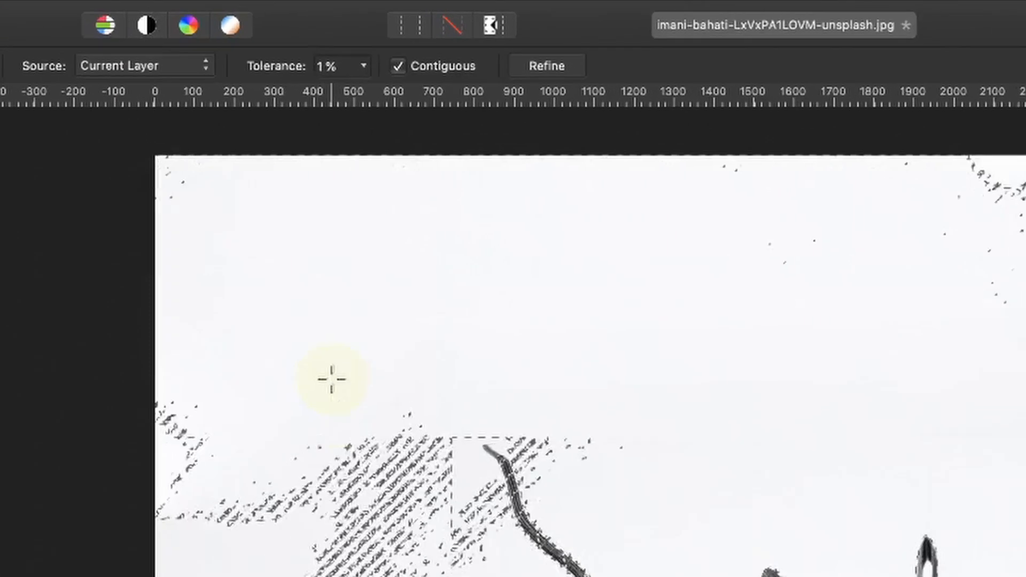
pyautogui.moveTo(336, 378); pyautogui.dragTo(359, 382)
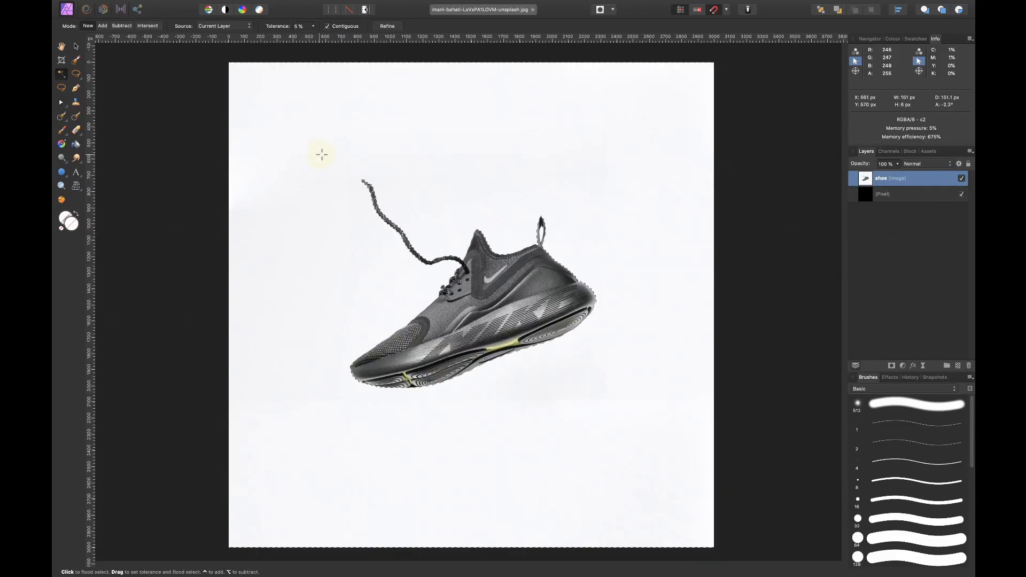
pyautogui.moveTo(328, 155); pyautogui.dragTo(342, 155)
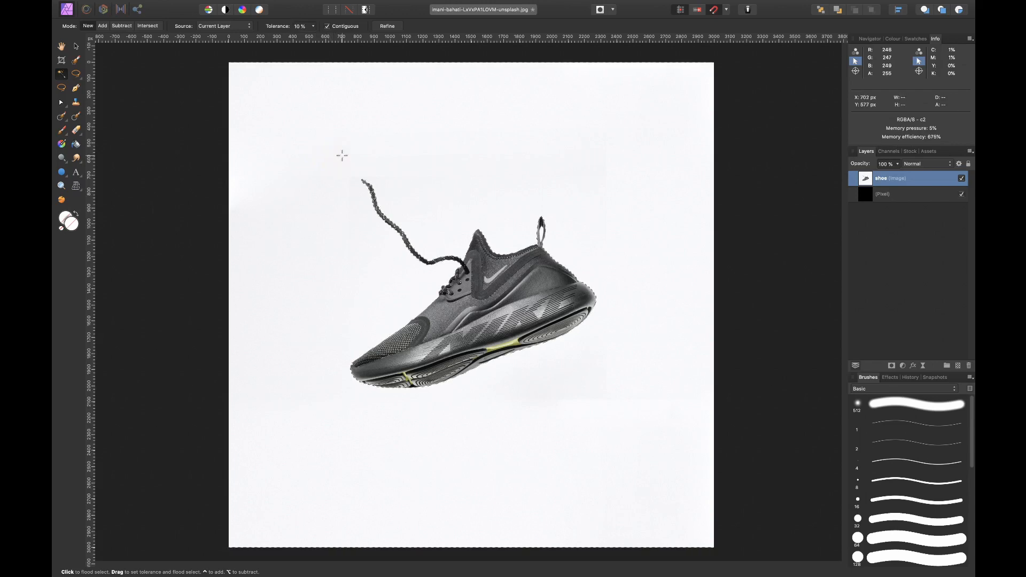
# Step: Add the white gap inside the shoe's heel pull loop to the flood selection with a 9% tolerance
pyautogui.scroll(5, 412, 257)
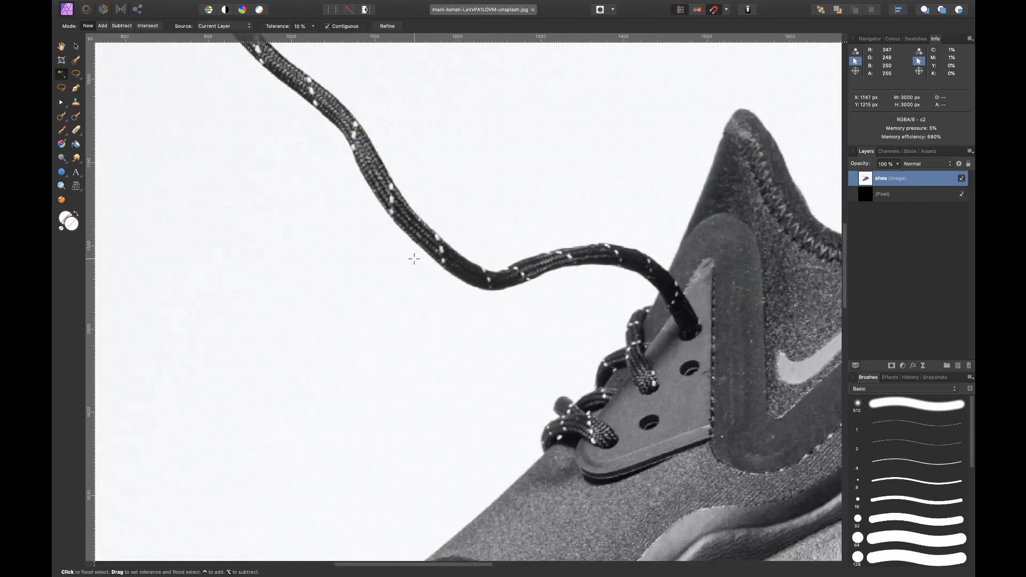
pyautogui.hscroll(10, 591, 273)
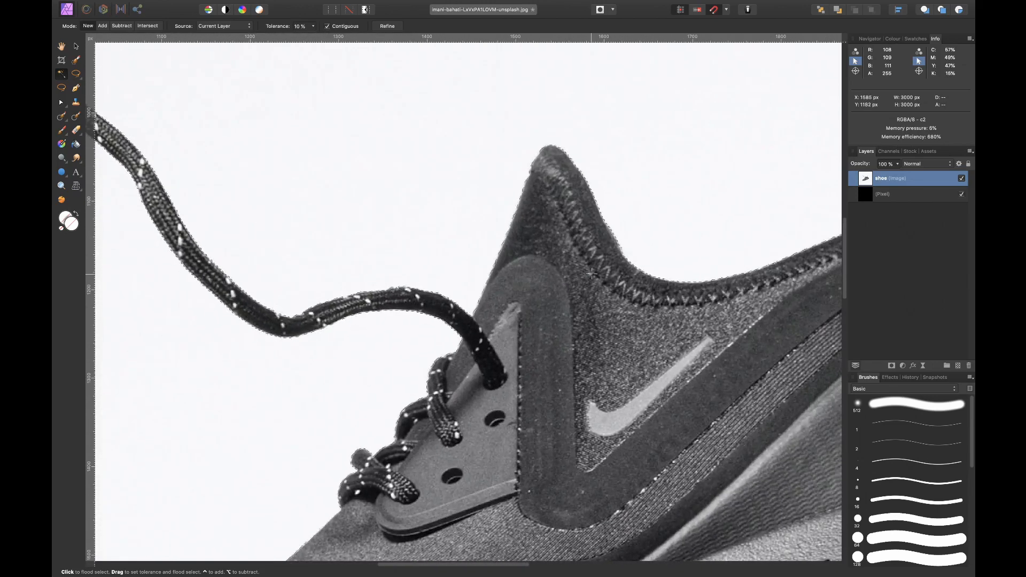
pyautogui.hscroll(2, 591, 273)
pyautogui.scroll(1, 592, 273)
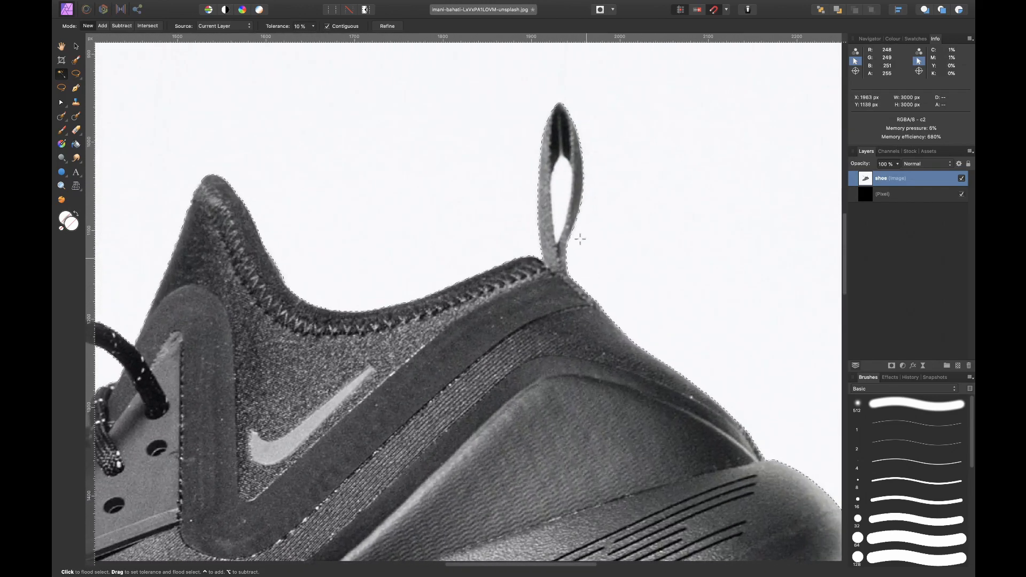
pyautogui.keyDown('ctrl'); pyautogui.click(562, 187); pyautogui.keyUp('ctrl')
pyautogui.moveTo(562, 187); pyautogui.dragTo(604, 192)
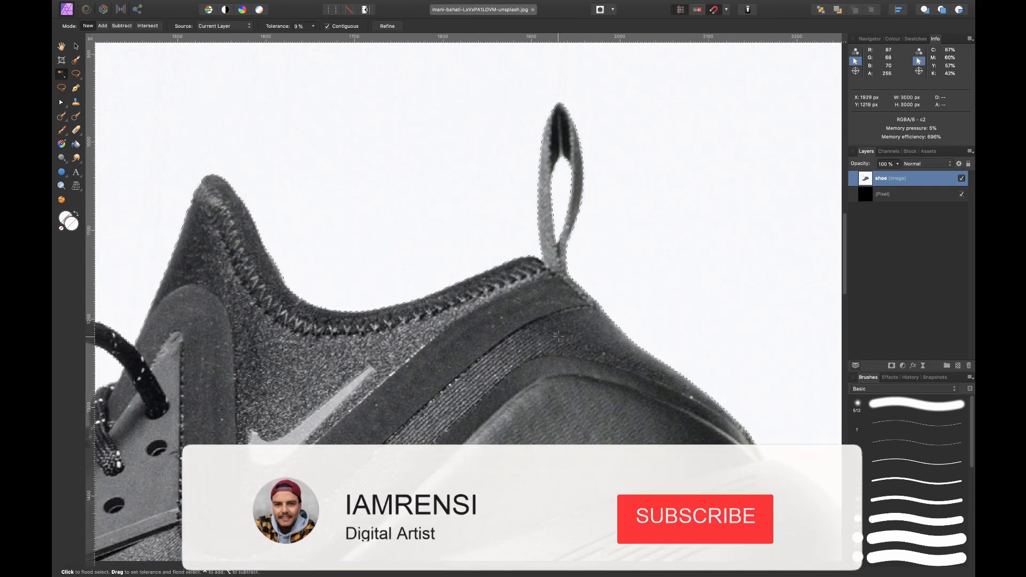
# Step: Mask the shoe layer to hide the selected white background, keeping only the shoe and its lace
pyautogui.hscroll(-10, 559, 336)
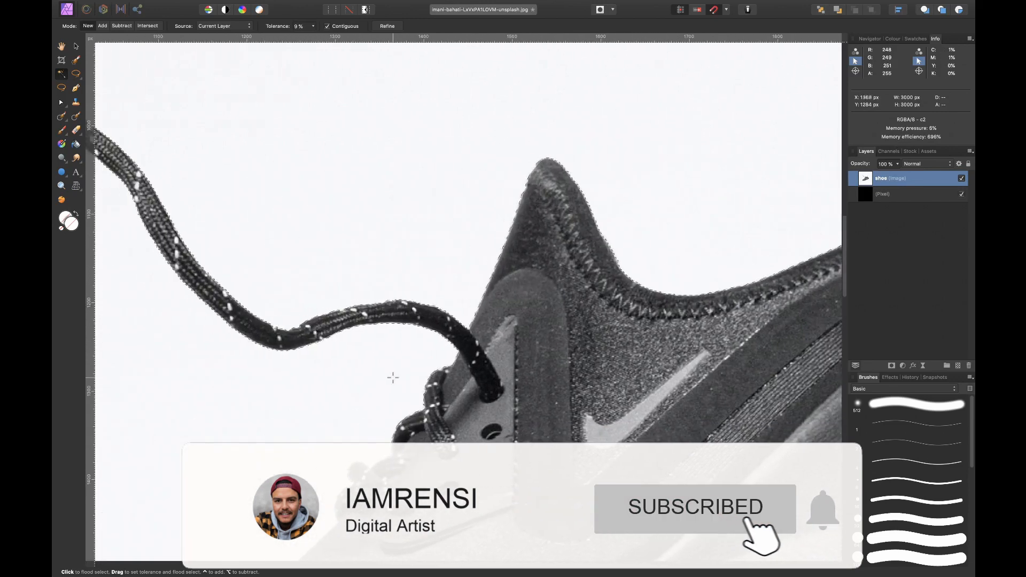
pyautogui.scroll(-5, 393, 378)
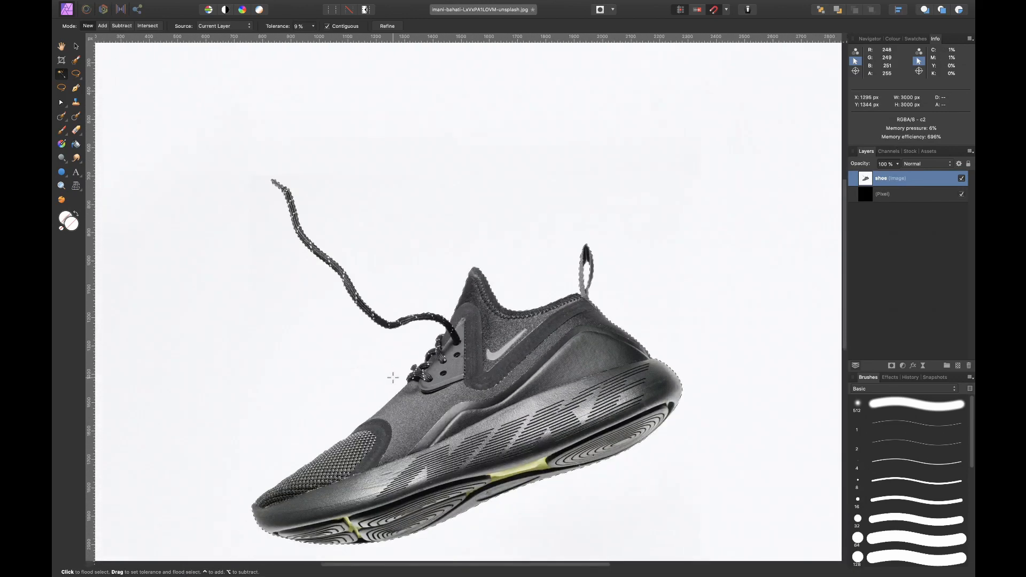
pyautogui.press('super+0')
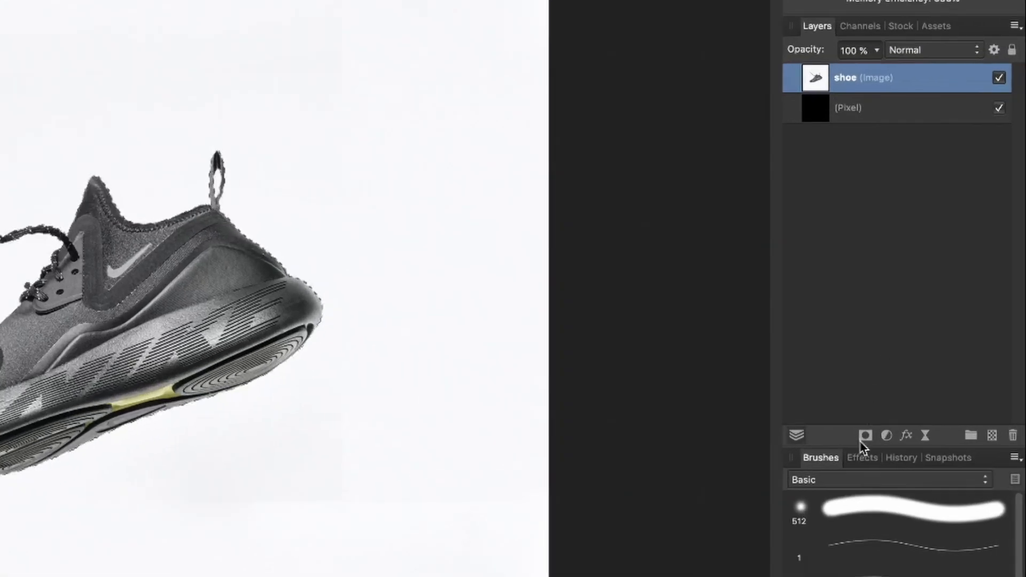
pyautogui.click(864, 435)
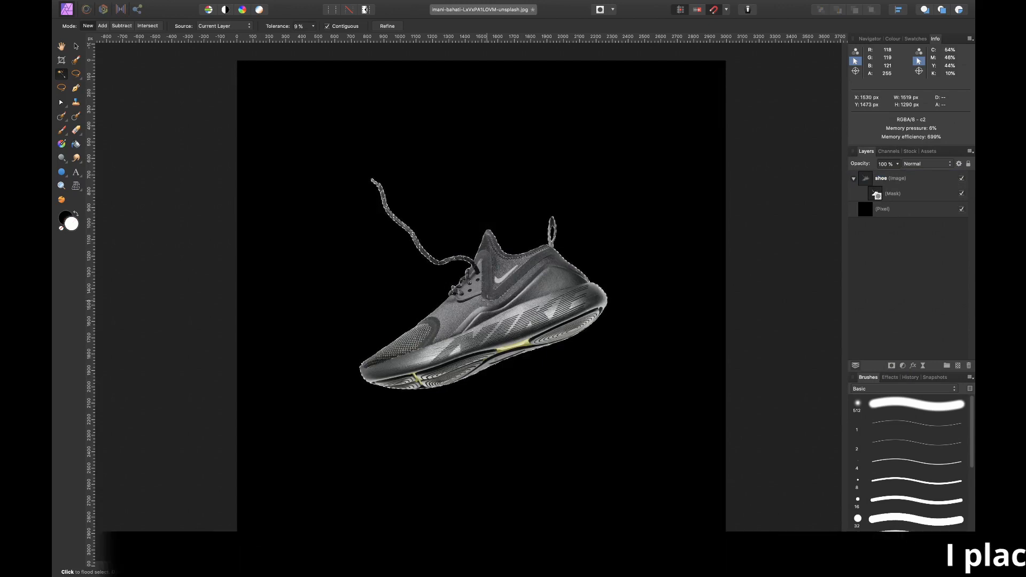
# Step: Examine the masked edges of the laces and shoe upper against the black background
pyautogui.scroll(10, 446, 295)
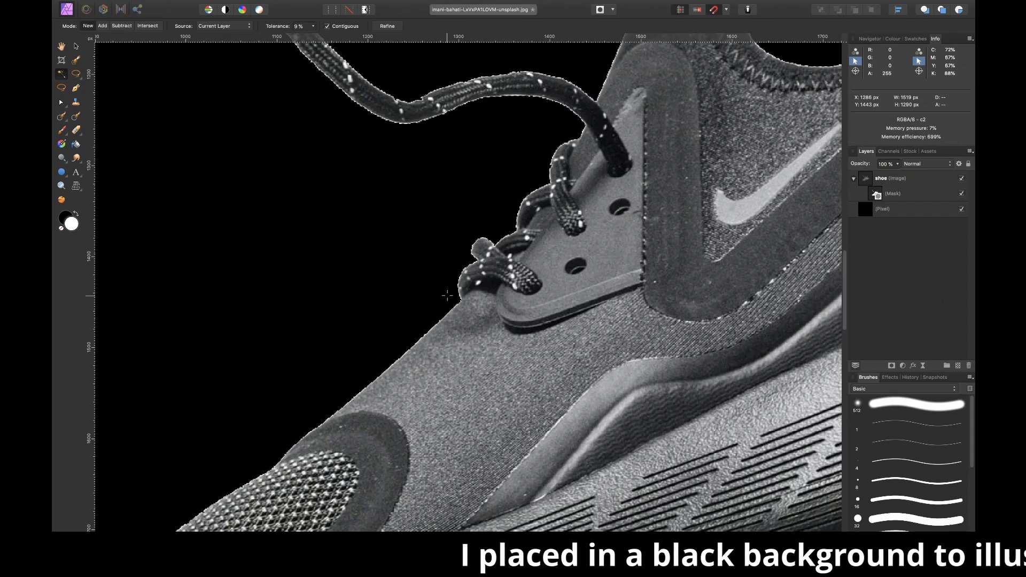
pyautogui.scroll(6, 447, 296)
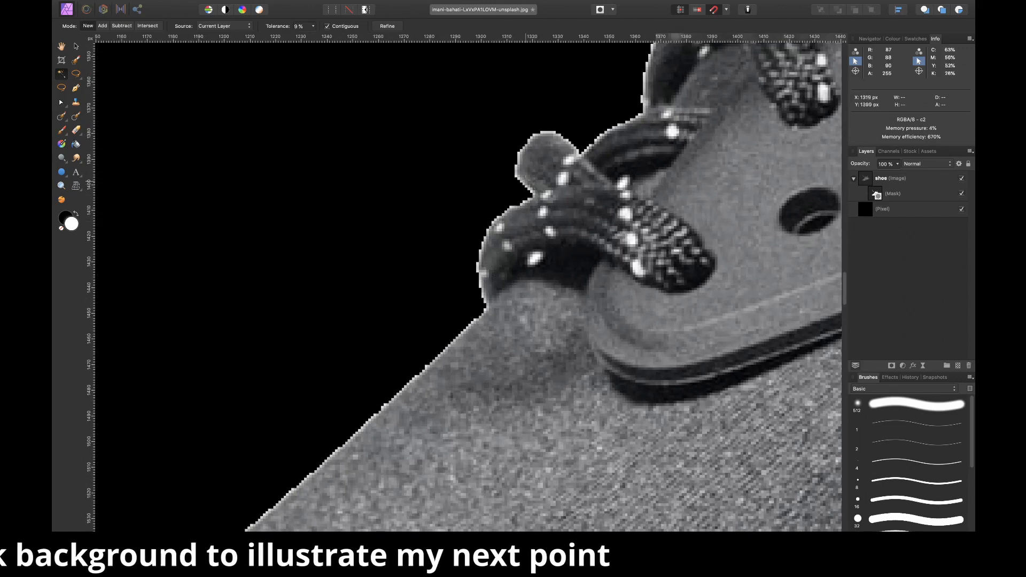
pyautogui.scroll(10, 625, 119)
pyautogui.hscroll(3, 631, 117)
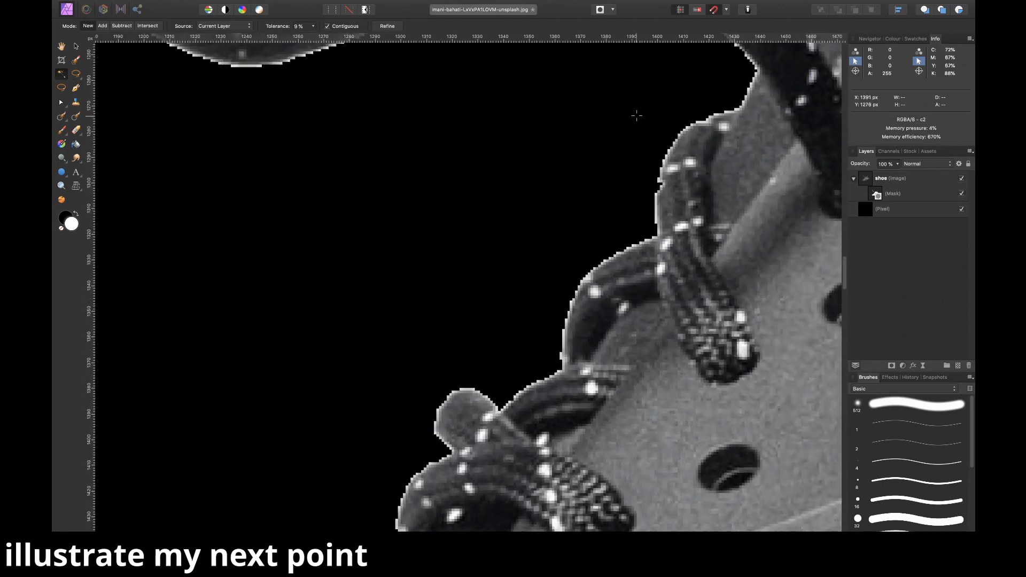
pyautogui.scroll(8, 636, 115)
pyautogui.hscroll(2, 636, 115)
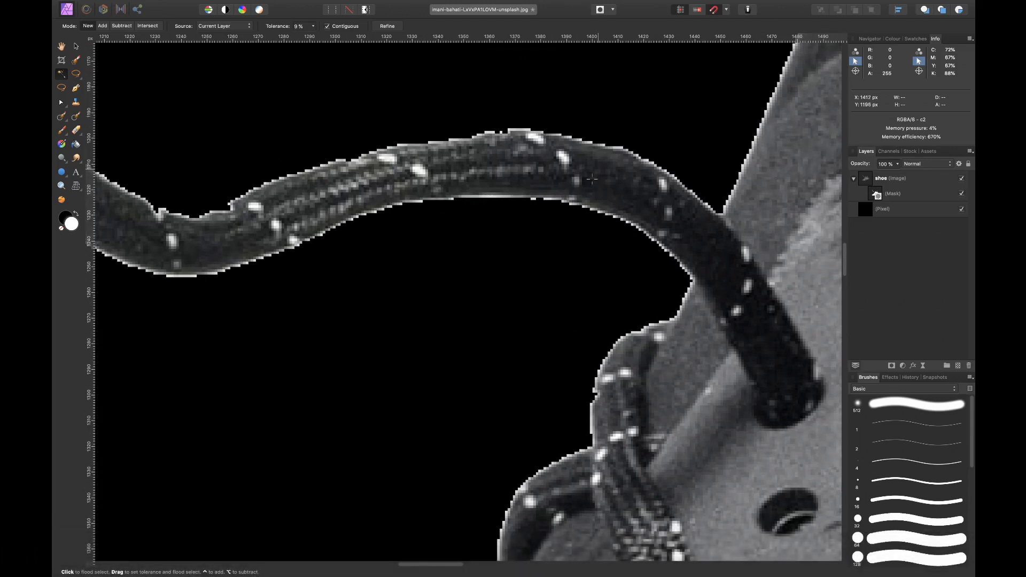
pyautogui.scroll(-3, 575, 214)
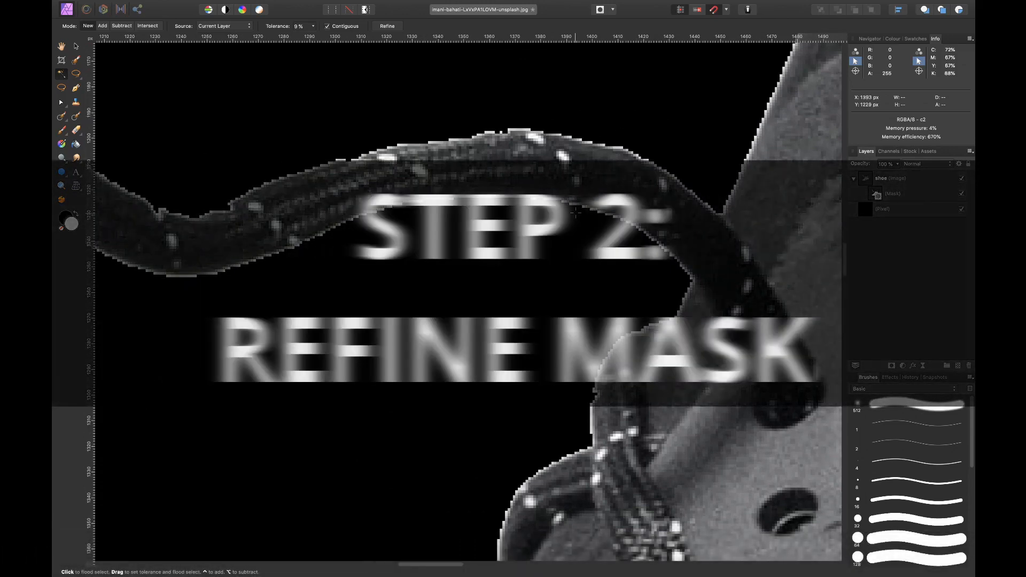
pyautogui.scroll(-3, 575, 213)
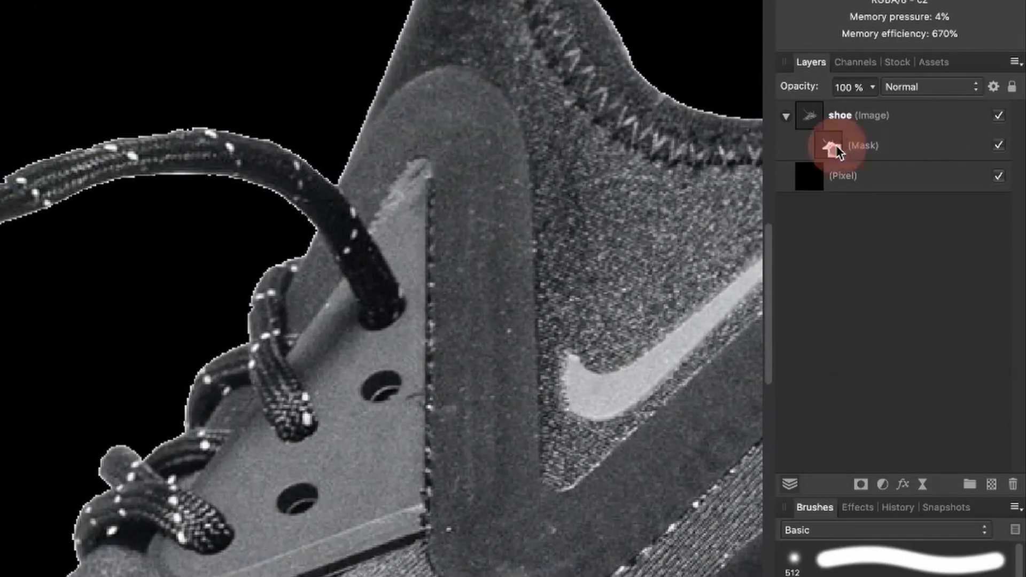
# Step: Start Refine Mask on the shoe layer's mask and set its preview to Black and white
pyautogui.rightClick(864, 181)
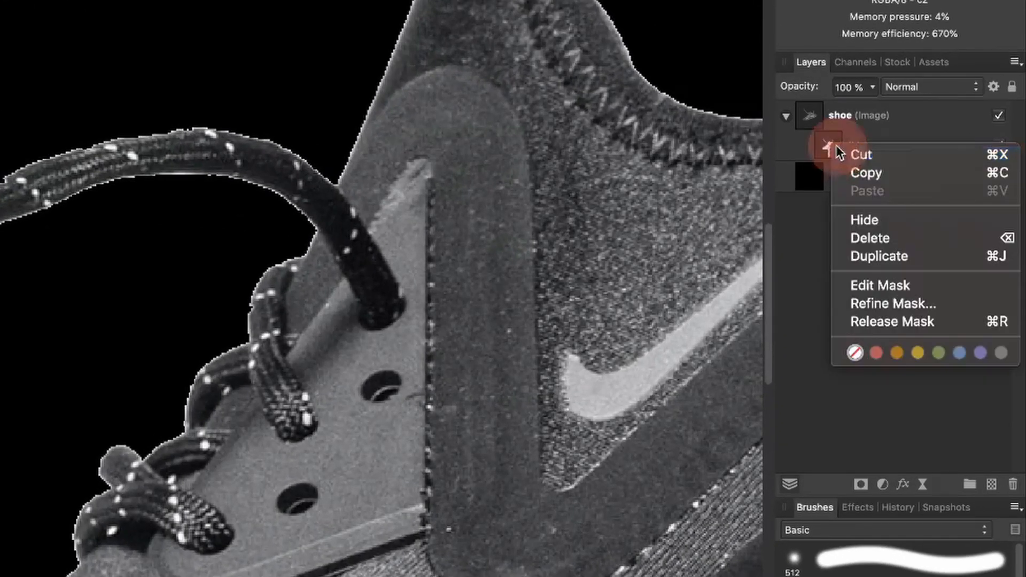
pyautogui.click(868, 304)
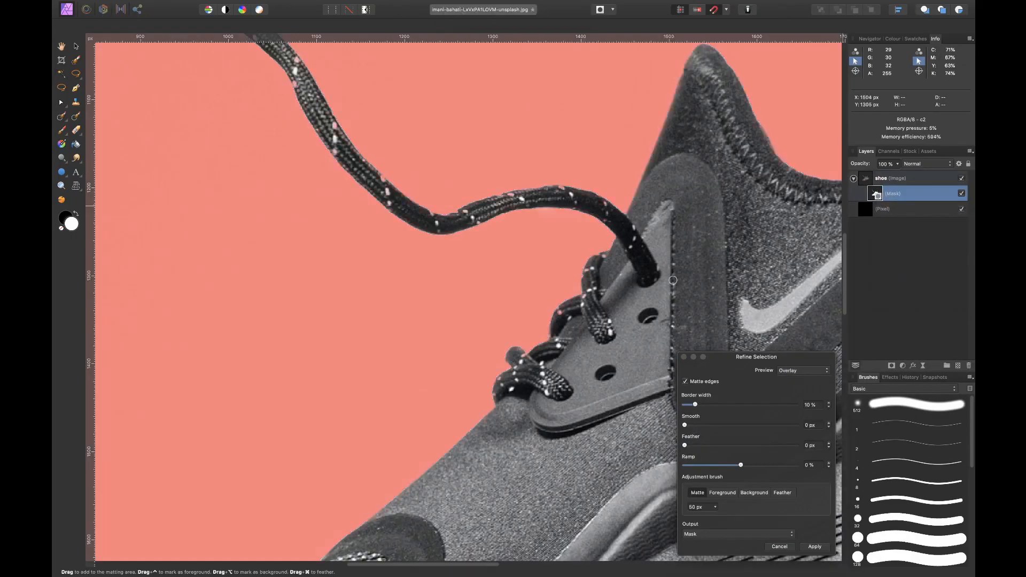
pyautogui.scroll(5, 652, 173)
pyautogui.hscroll(5, 653, 173)
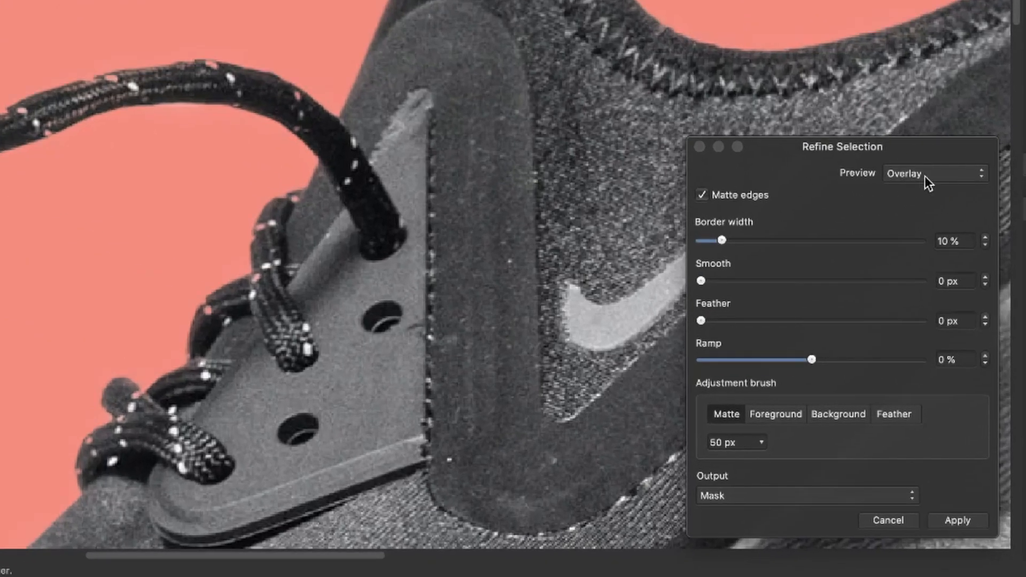
pyautogui.click(797, 371)
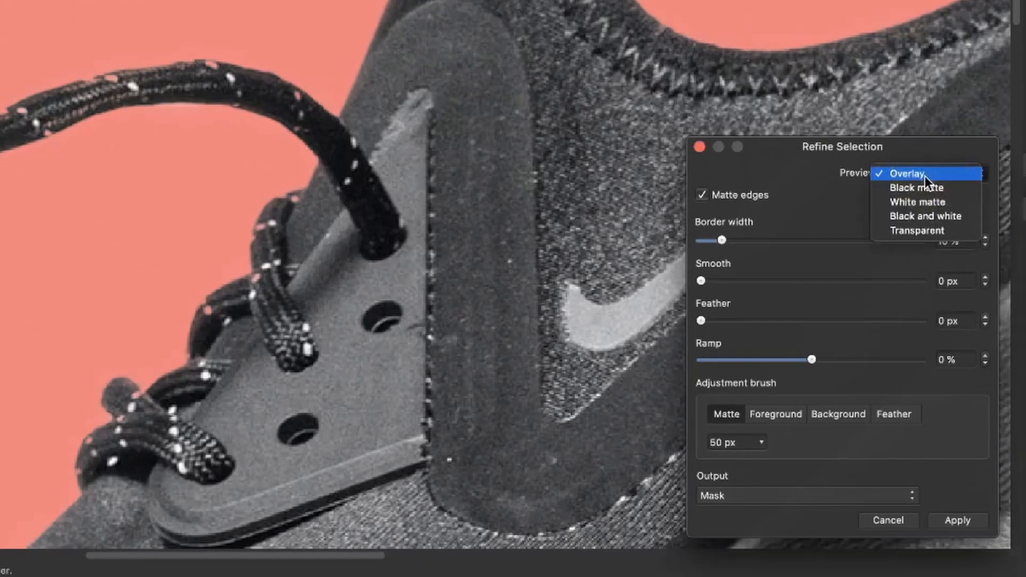
pyautogui.click(917, 216)
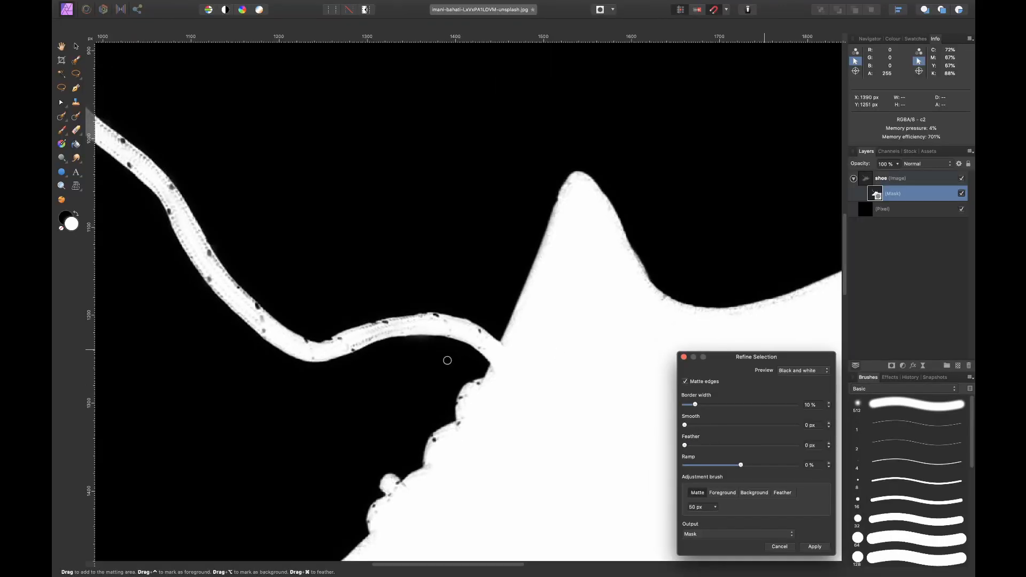
# Step: Examine the black-and-white mask preview along the loose lace, the eyelets and the shoe's front edge
pyautogui.hscroll(-8, 234, 154)
pyautogui.scroll(2, 234, 154)
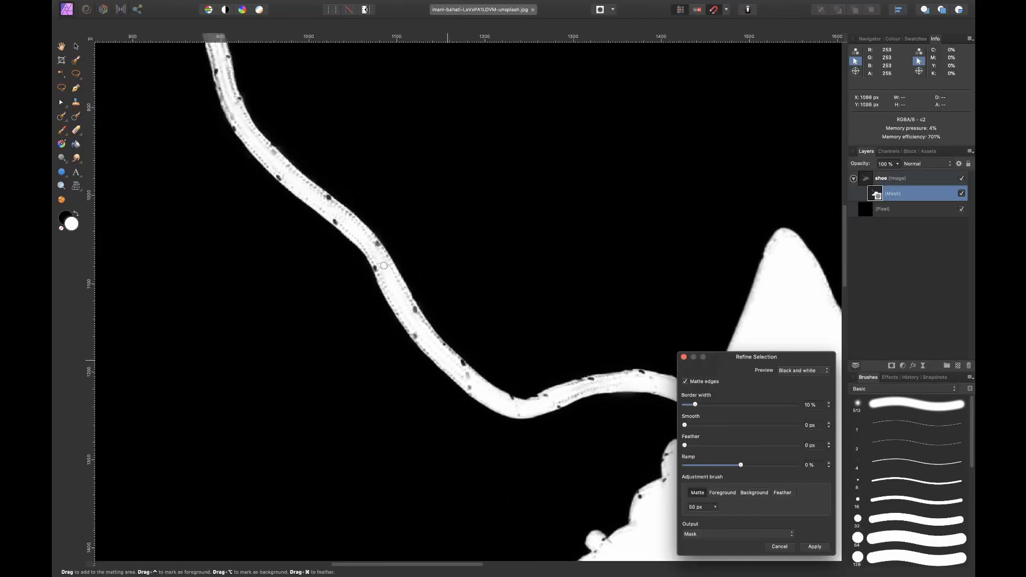
pyautogui.scroll(5, 383, 265)
pyautogui.hscroll(-3, 384, 265)
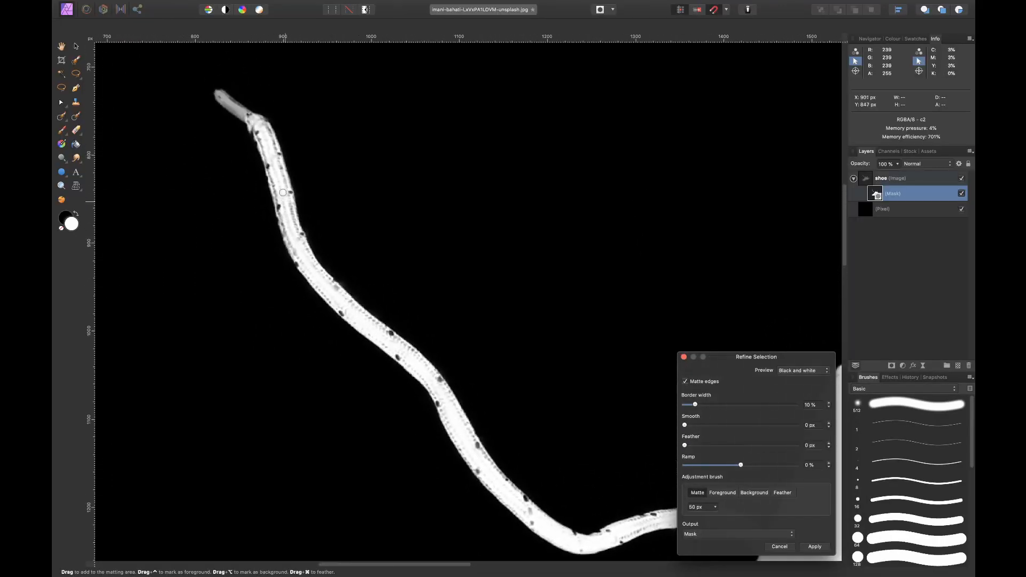
pyautogui.scroll(-2, 276, 174)
pyautogui.hscroll(-2, 277, 174)
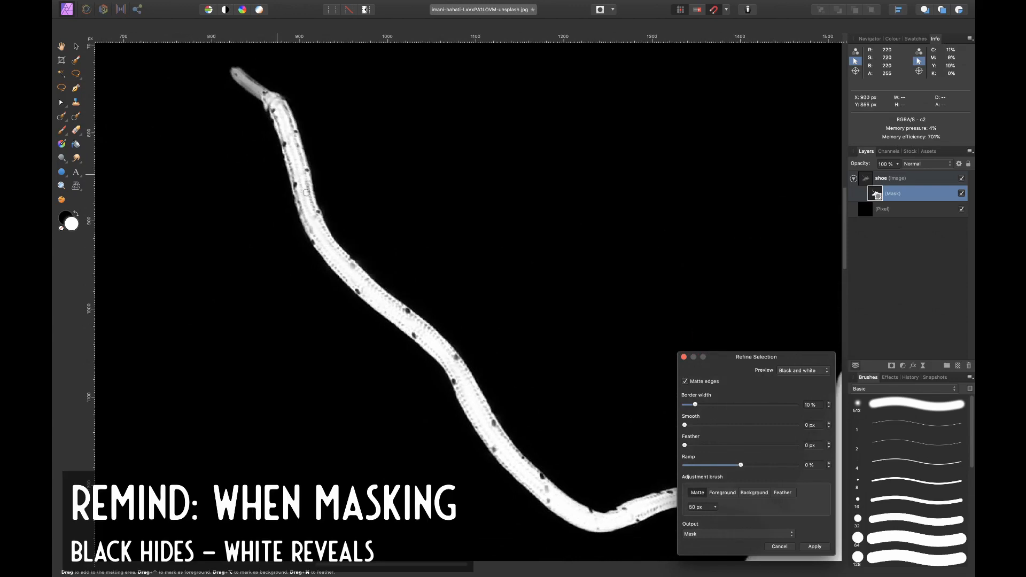
pyautogui.scroll(-3, 346, 268)
pyautogui.hscroll(4, 347, 268)
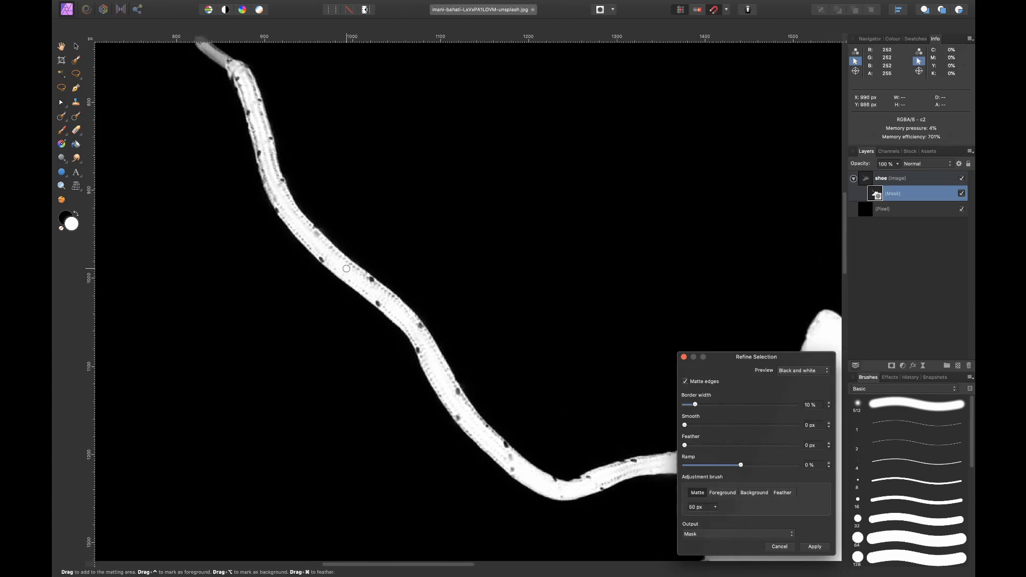
pyautogui.scroll(-8, 346, 268)
pyautogui.hscroll(5, 346, 269)
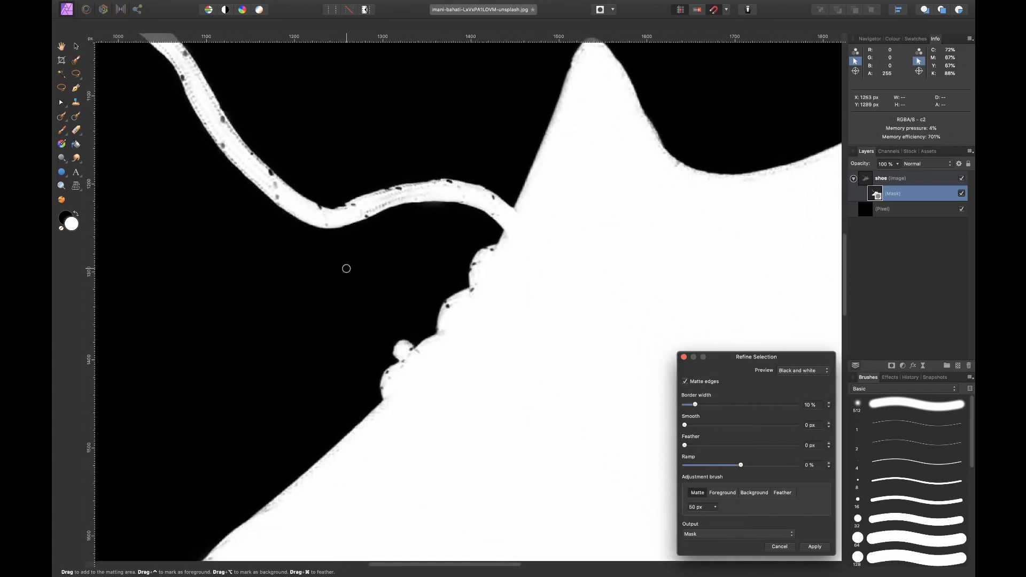
pyautogui.scroll(-1, 467, 320)
pyautogui.hscroll(-1, 467, 320)
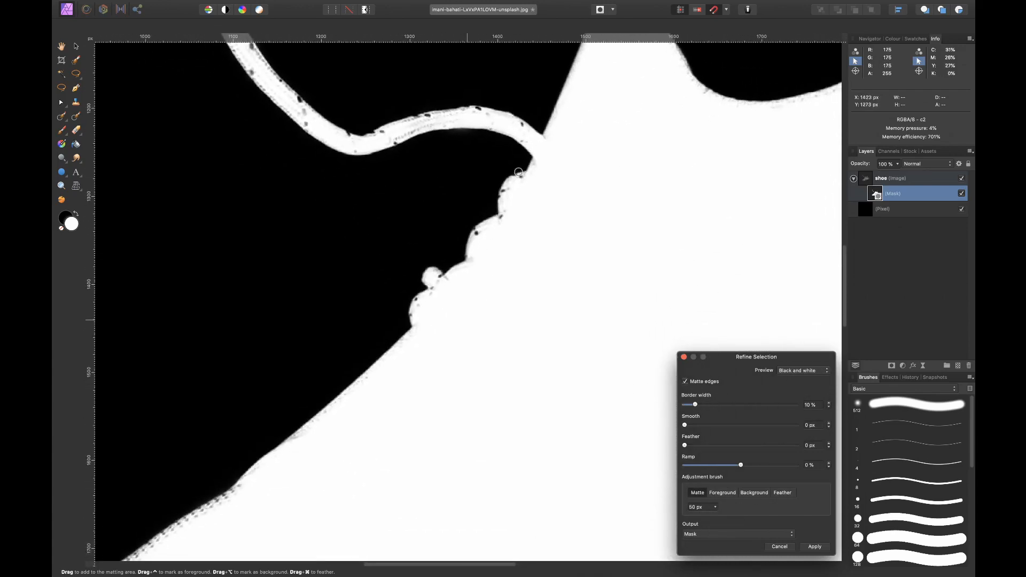
pyautogui.scroll(-3, 503, 225)
pyautogui.hscroll(-1, 502, 225)
pyautogui.scroll(5, 503, 225)
pyautogui.hscroll(1, 502, 225)
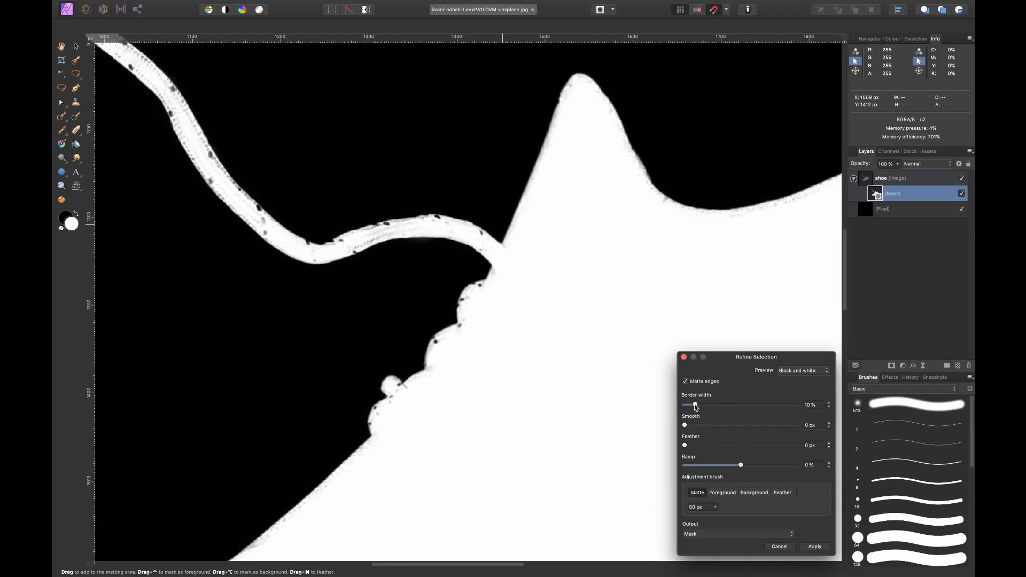
# Step: Set the mask refinement's border width to 0%
pyautogui.click(721, 240)
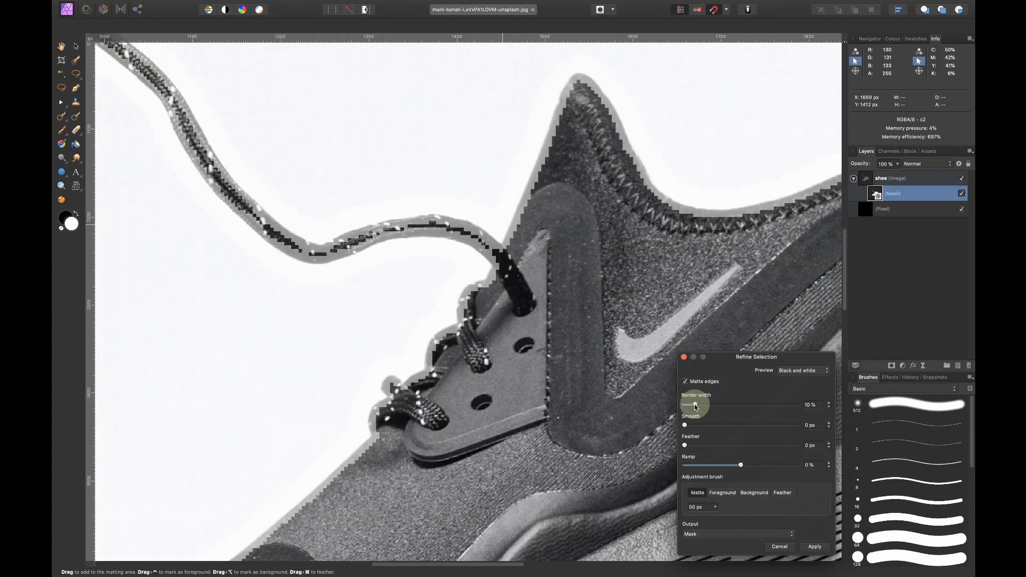
pyautogui.moveTo(694, 404); pyautogui.dragTo(680, 406)
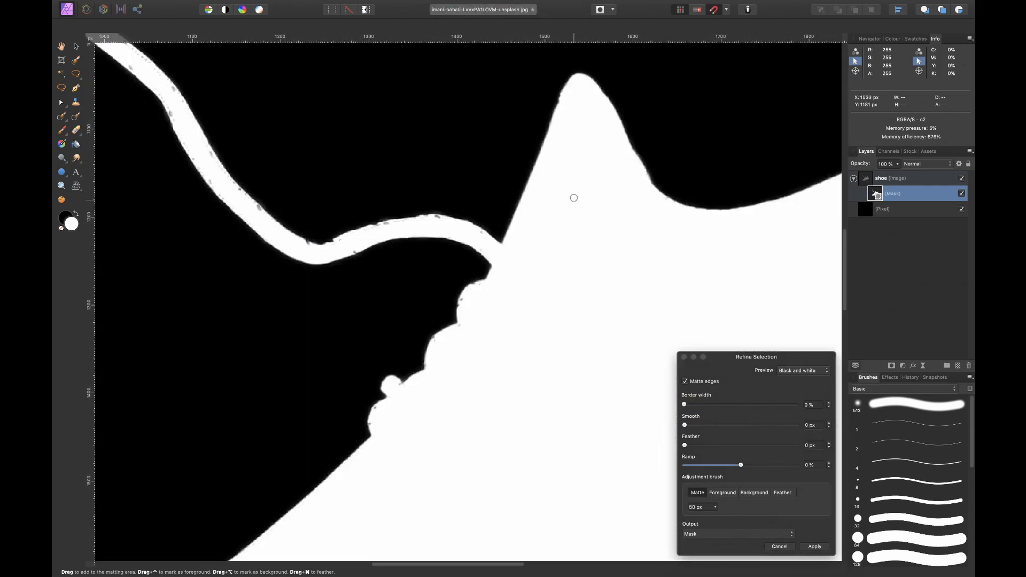
# Step: Check the refined mask along the loose lace and shoe edge for areas needing cleanup
pyautogui.scroll(5, 259, 218)
pyautogui.hscroll(-3, 258, 217)
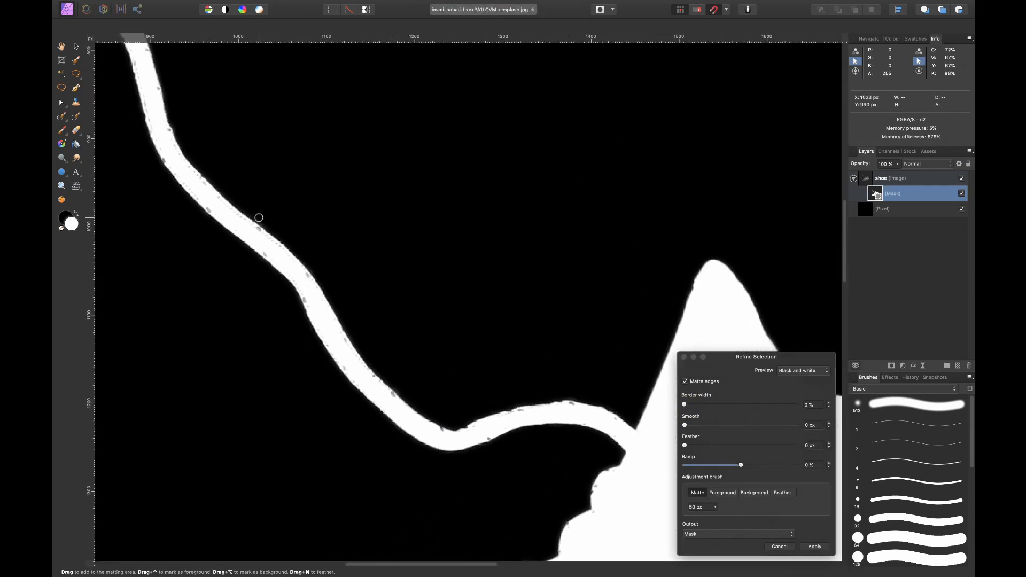
pyautogui.scroll(3, 263, 282)
pyautogui.hscroll(-3, 263, 281)
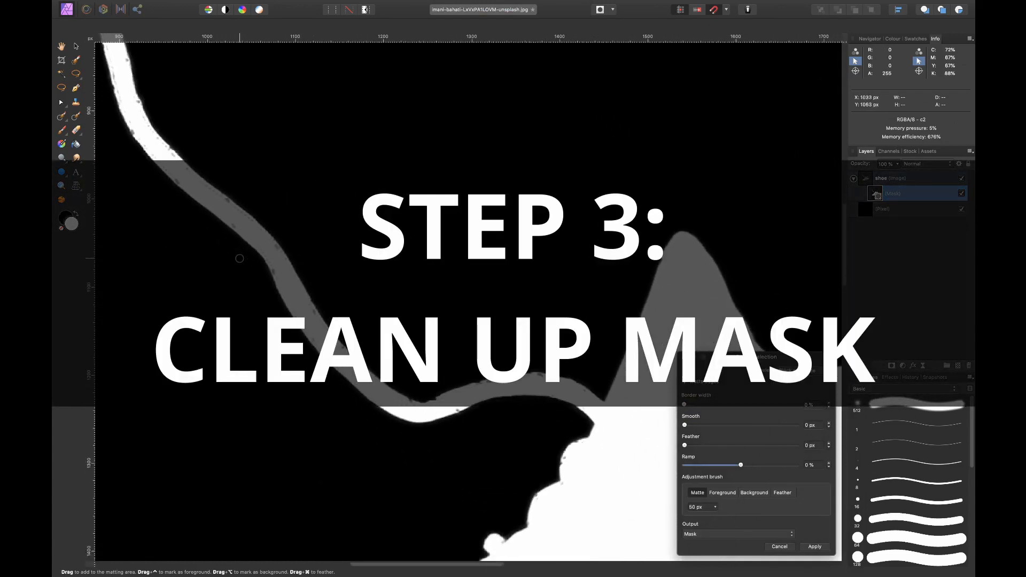
pyautogui.scroll(-1, 239, 258)
pyautogui.hscroll(1, 240, 259)
pyautogui.scroll(-5, 313, 288)
pyautogui.hscroll(3, 314, 288)
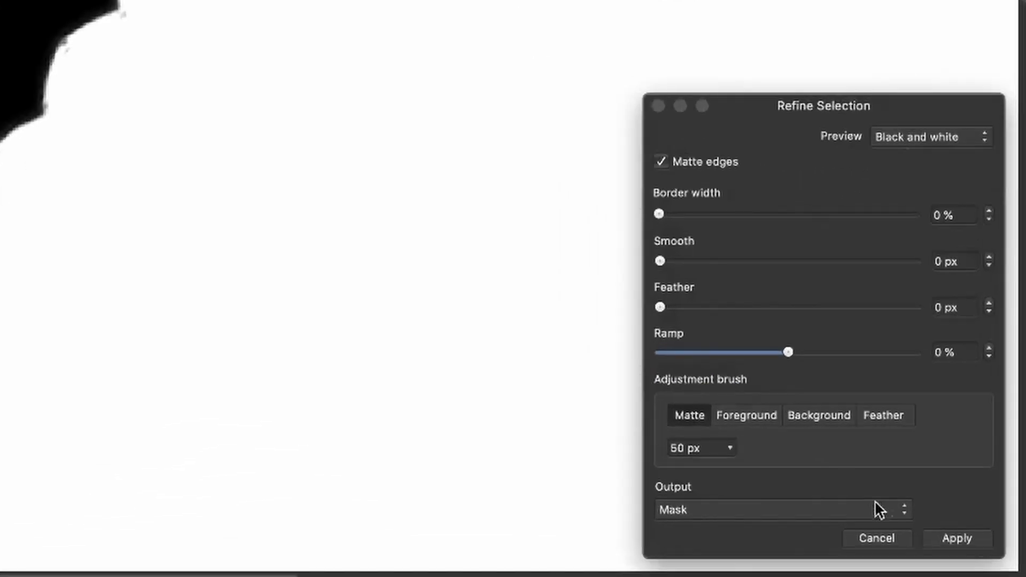
# Step: Apply the mask refinement and isolate the shoe layer's mask in the view
pyautogui.click(816, 545)
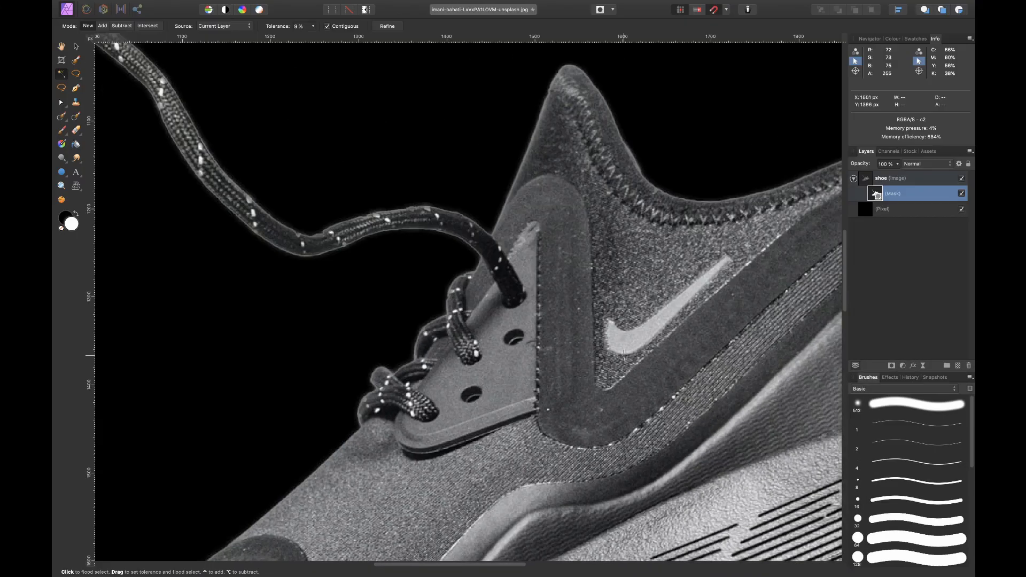
pyautogui.scroll(5, 477, 289)
pyautogui.hscroll(-5, 477, 289)
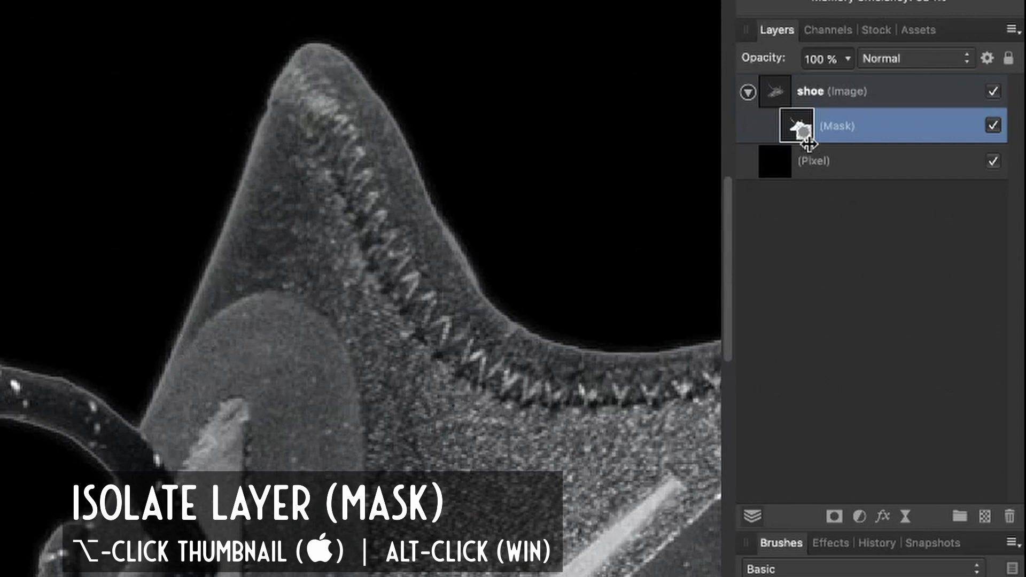
pyautogui.keyDown('alt'); pyautogui.click(799, 129); pyautogui.keyUp('alt')
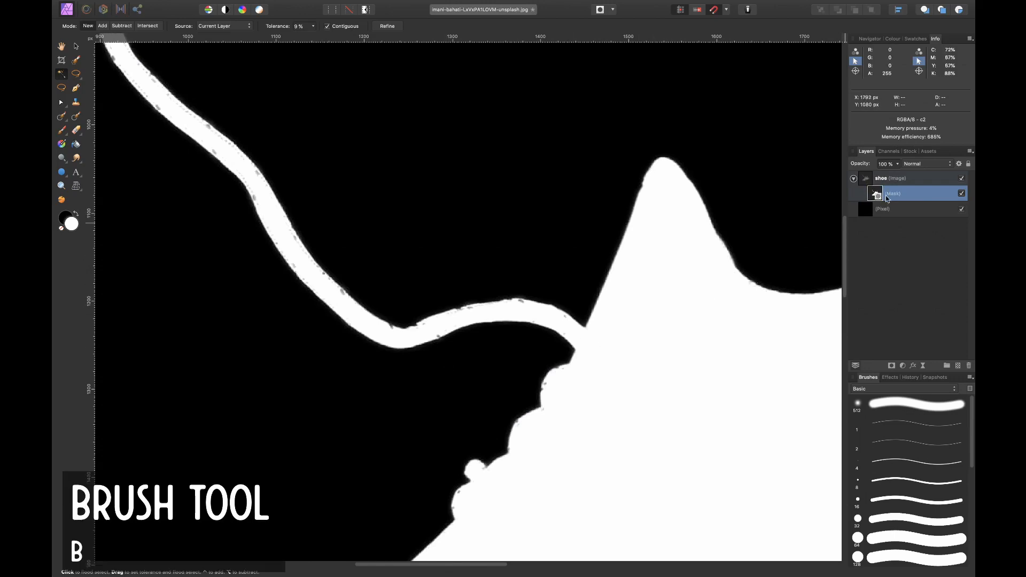
# Step: Paint white with the Paint Brush over the grey specks along the loose lace in the isolated mask
pyautogui.press('b')
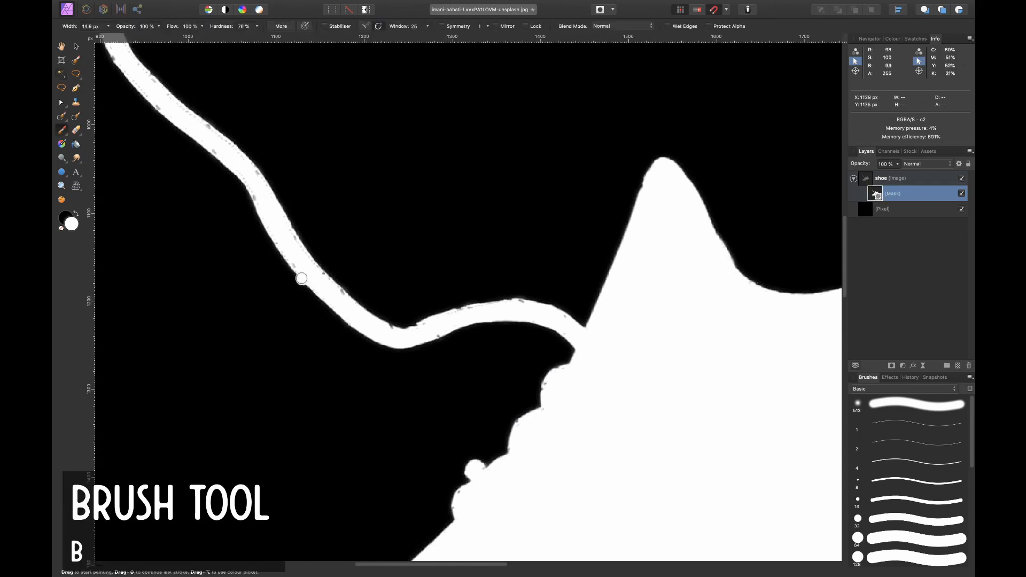
pyautogui.moveTo(246, 175); pyautogui.dragTo(254, 191)
pyautogui.moveTo(265, 210); pyautogui.dragTo(286, 250)
pyautogui.moveTo(319, 289); pyautogui.dragTo(334, 298)
pyautogui.moveTo(283, 219); pyautogui.dragTo(295, 246)
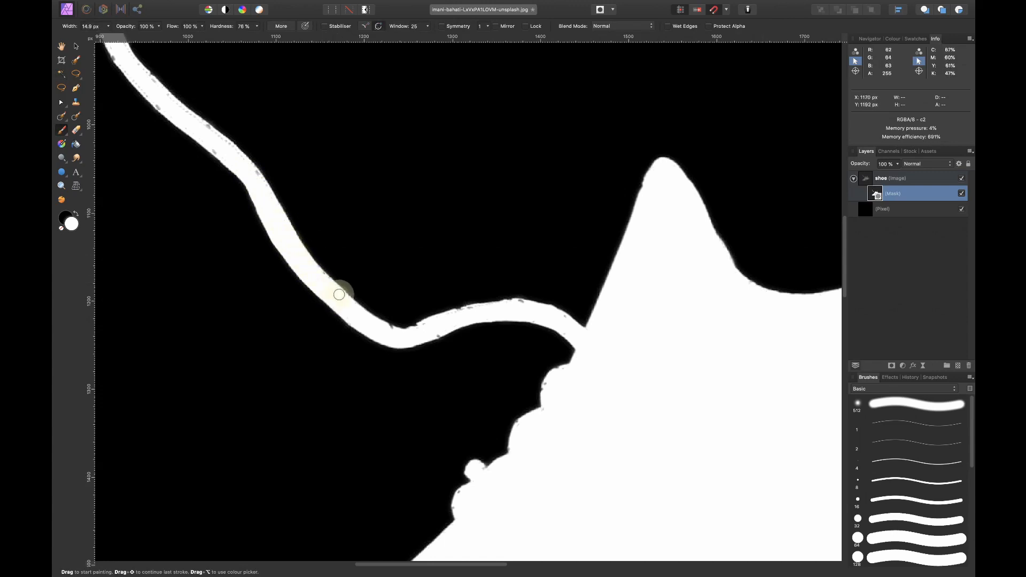
pyautogui.moveTo(249, 193)
pyautogui.mouseDown()
pyautogui.moveTo(326, 282)
pyautogui.moveTo(259, 206)
pyautogui.mouseUp()
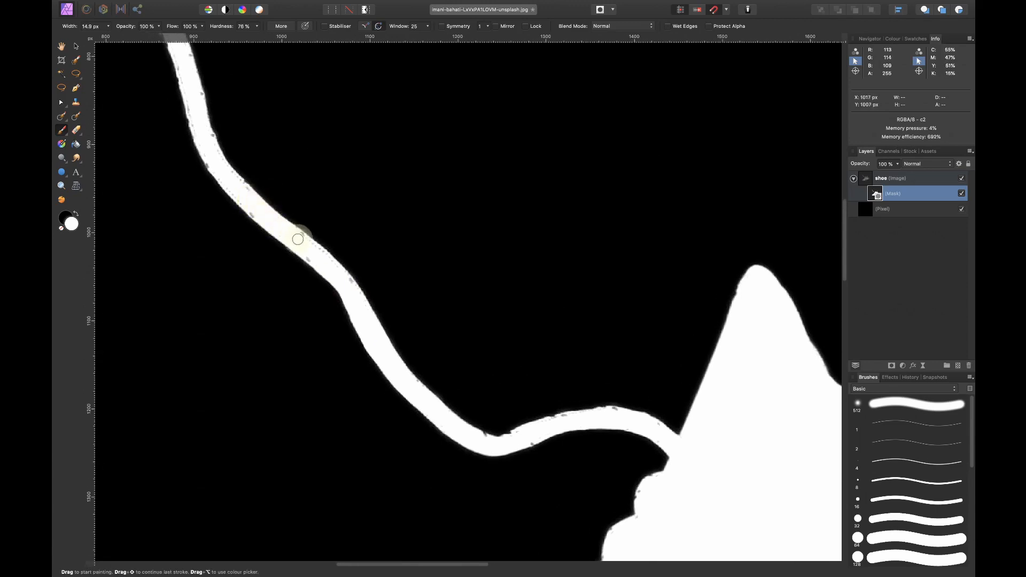
pyautogui.moveTo(340, 275); pyautogui.dragTo(367, 321)
pyautogui.moveTo(509, 440)
pyautogui.mouseDown()
pyautogui.moveTo(559, 416)
pyautogui.moveTo(544, 425)
pyautogui.moveTo(619, 415)
pyautogui.moveTo(618, 424)
pyautogui.mouseUp()
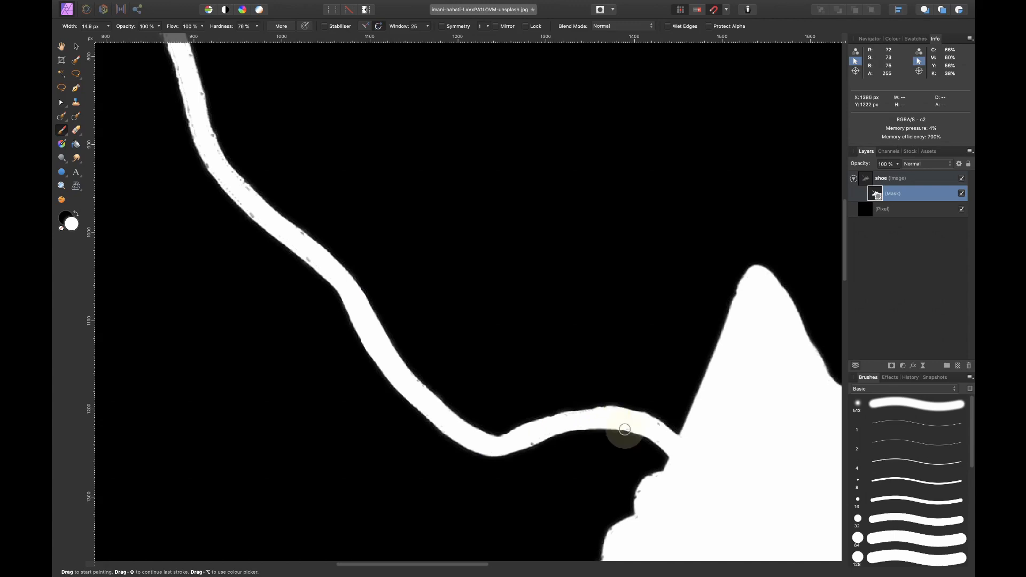
pyautogui.hscroll(3, 636, 422)
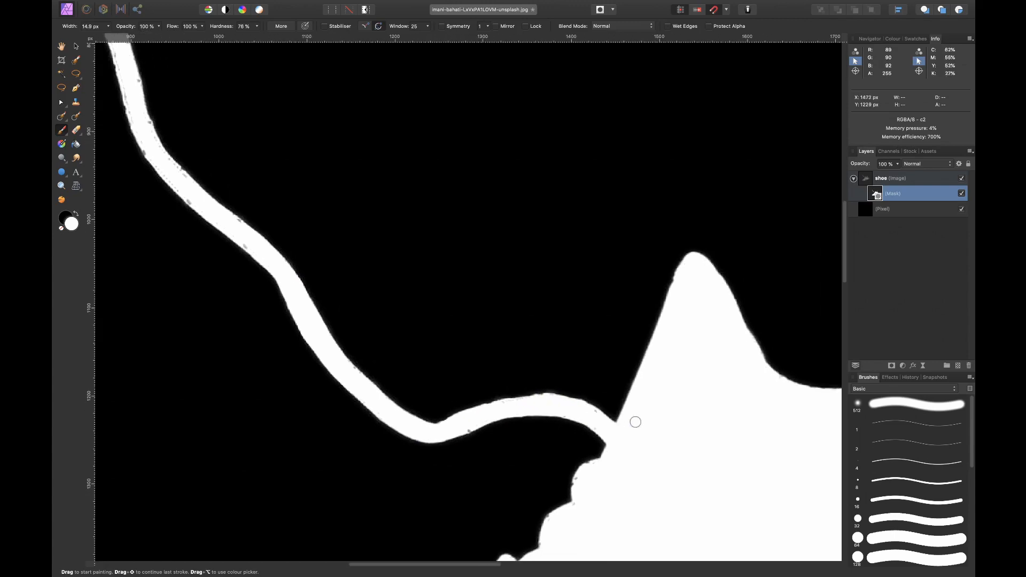
# Step: Leave the mask isolation and paint black on the mask along the loose lace's lower edge to hide the bright fringe
pyautogui.click(916, 178)
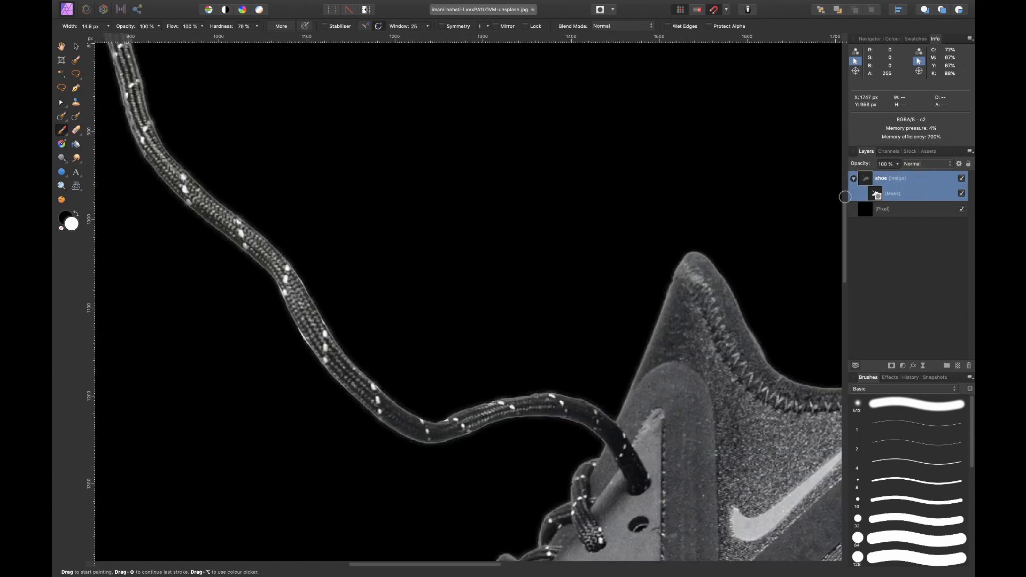
pyautogui.scroll(5, 537, 373)
pyautogui.hscroll(-3, 538, 373)
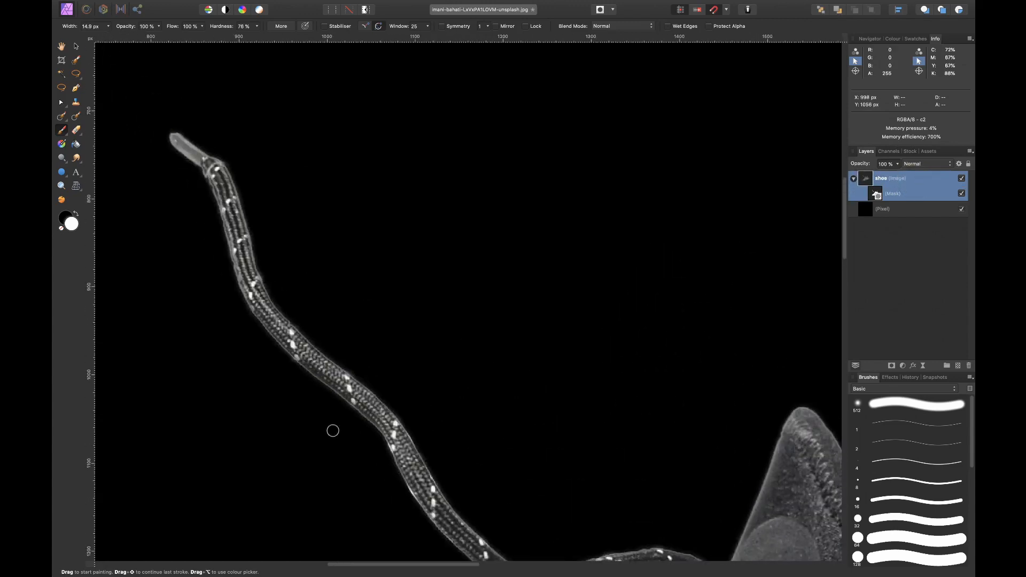
pyautogui.scroll(5, 434, 460)
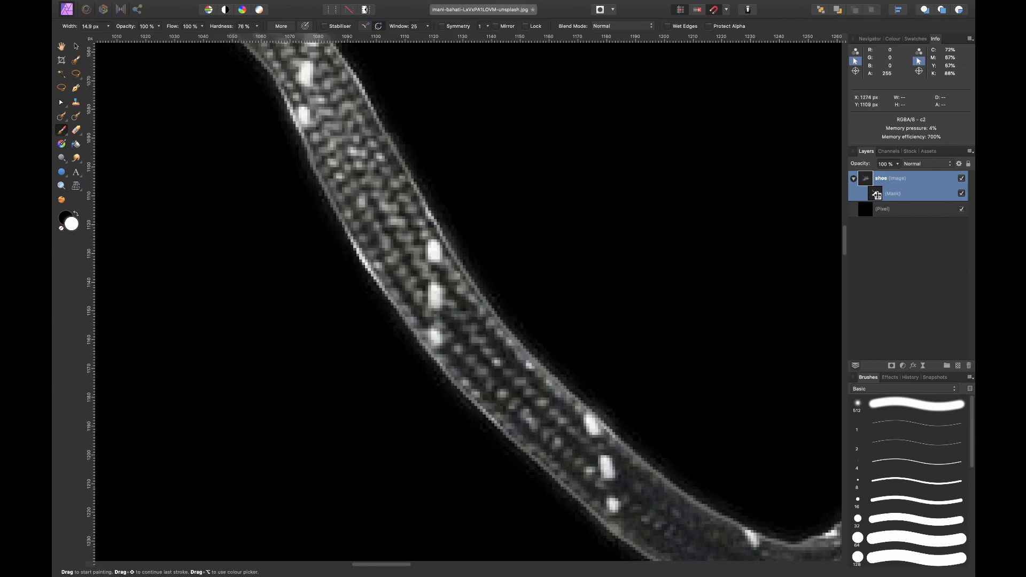
pyautogui.click(878, 195)
pyautogui.press('x')
pyautogui.moveTo(326, 248)
pyautogui.mouseDown()
pyautogui.moveTo(326, 236)
pyautogui.moveTo(379, 325)
pyautogui.mouseUp()
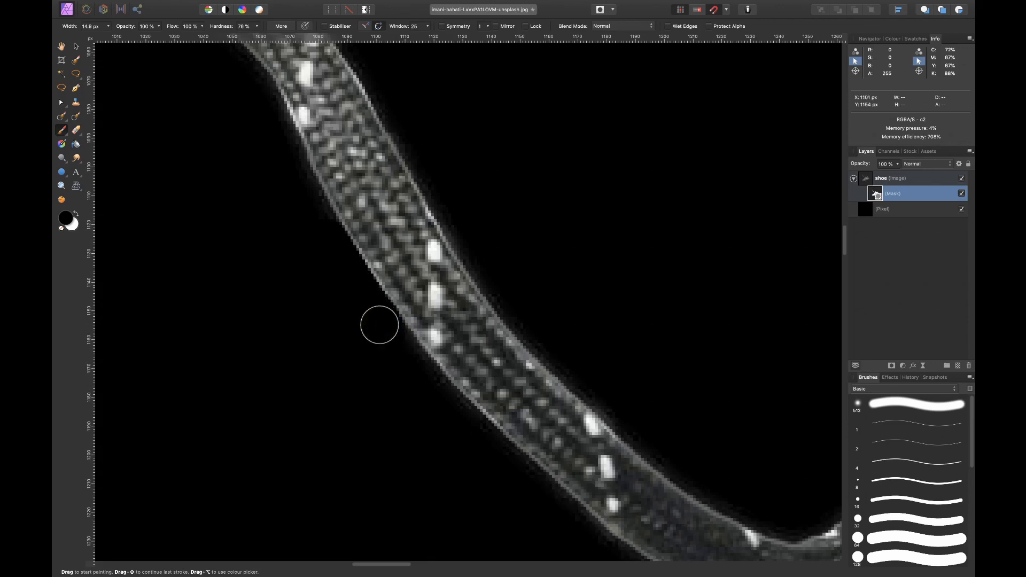
# Step: Check the edges of the loose lace down to the shoe for remaining bright fringe
pyautogui.hscroll(5, 602, 350)
pyautogui.scroll(-3, 602, 351)
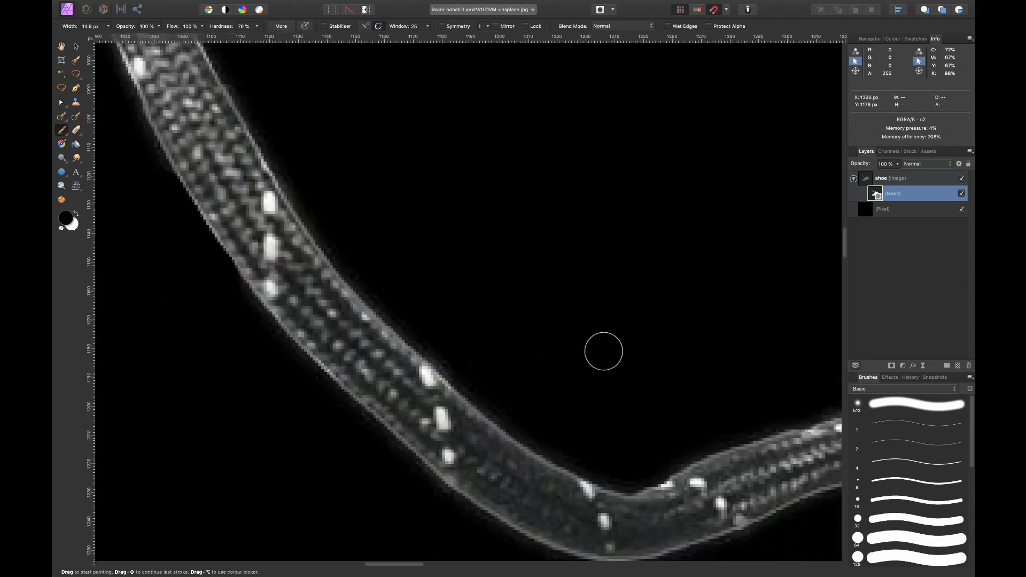
pyautogui.hscroll(2, 433, 492)
pyautogui.scroll(-1, 433, 492)
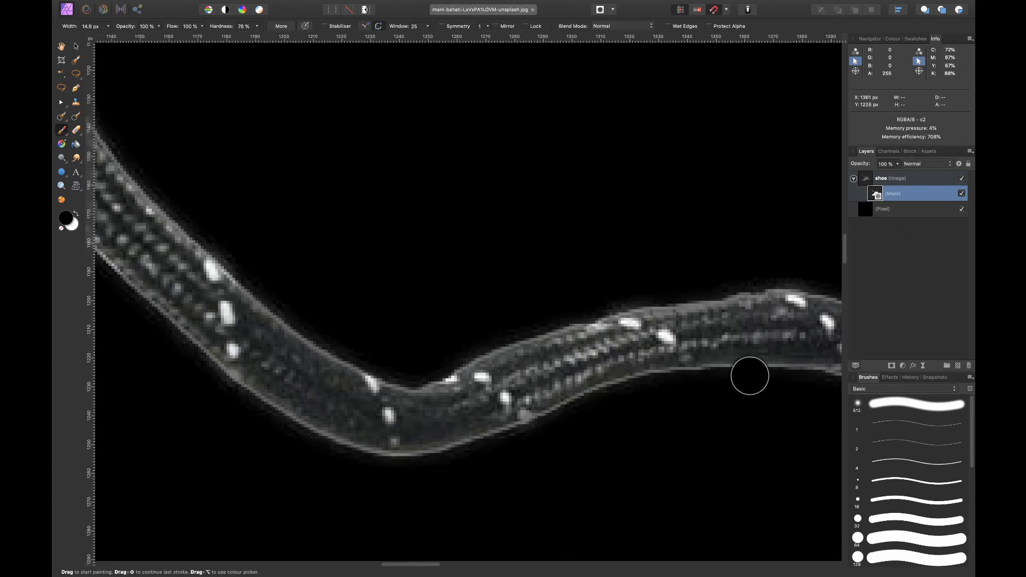
pyautogui.hscroll(10, 352, 467)
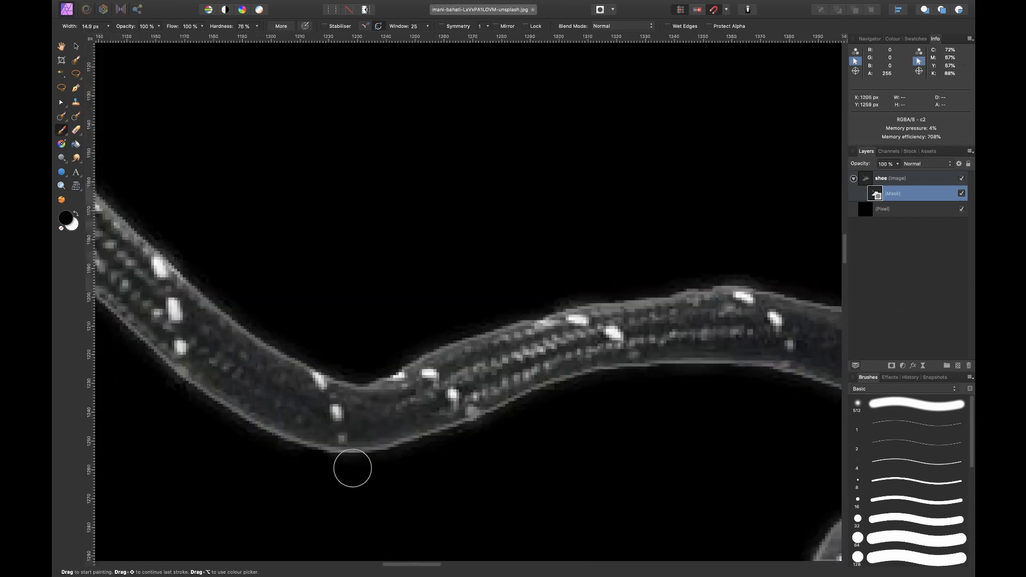
pyautogui.scroll(-1, 352, 468)
pyautogui.hscroll(-6, 352, 468)
pyautogui.scroll(1, 352, 468)
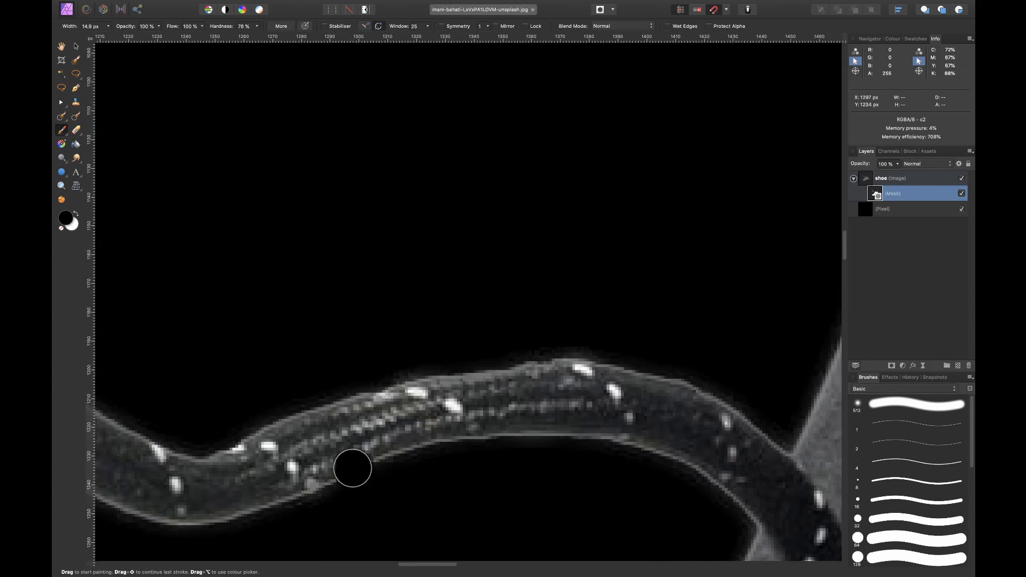
pyautogui.scroll(-10, 542, 363)
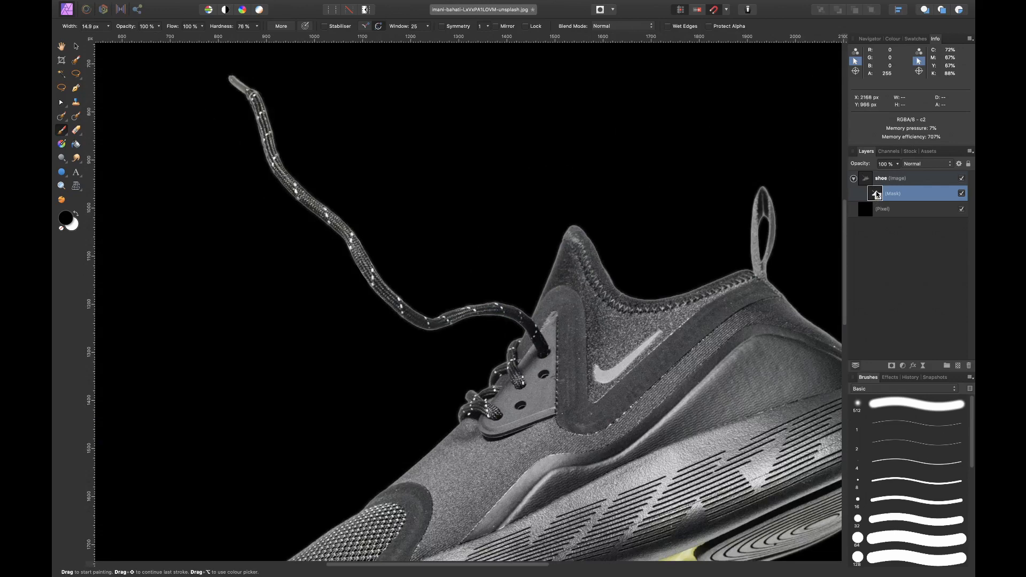
# Step: Isolate the mask again and examine its outline around the shoe's toe, sole and upper edge for specks
pyautogui.keyDown('alt'); pyautogui.click(876, 194); pyautogui.keyUp('alt')
pyautogui.scroll(-5, 545, 470)
pyautogui.hscroll(-3, 545, 471)
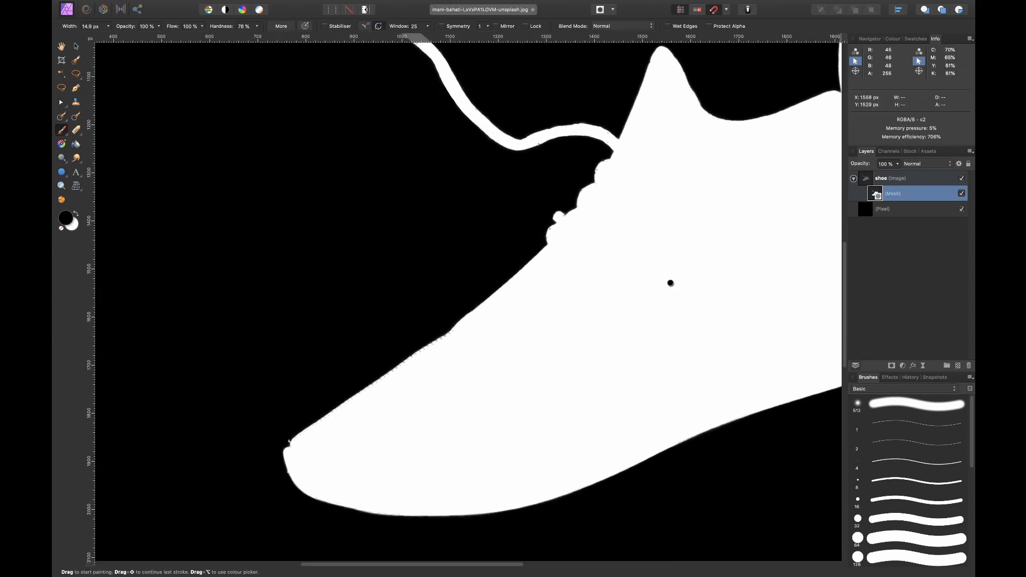
pyautogui.scroll(3, 670, 284)
pyautogui.hscroll(5, 671, 283)
# Step: Leave the mask isolation and rasterise the shoe layer together with its mask
pyautogui.click(906, 178)
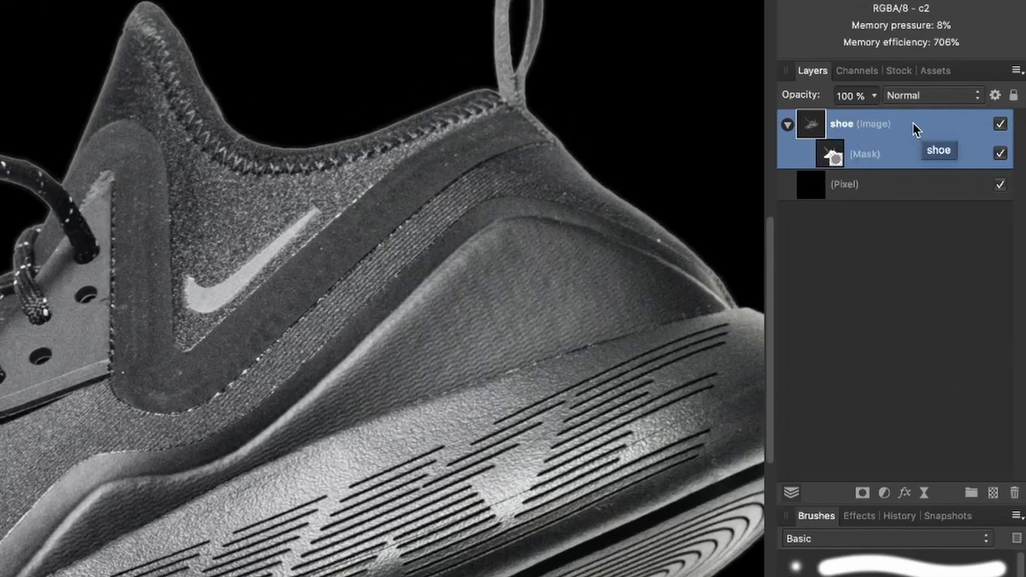
pyautogui.rightClick(900, 126)
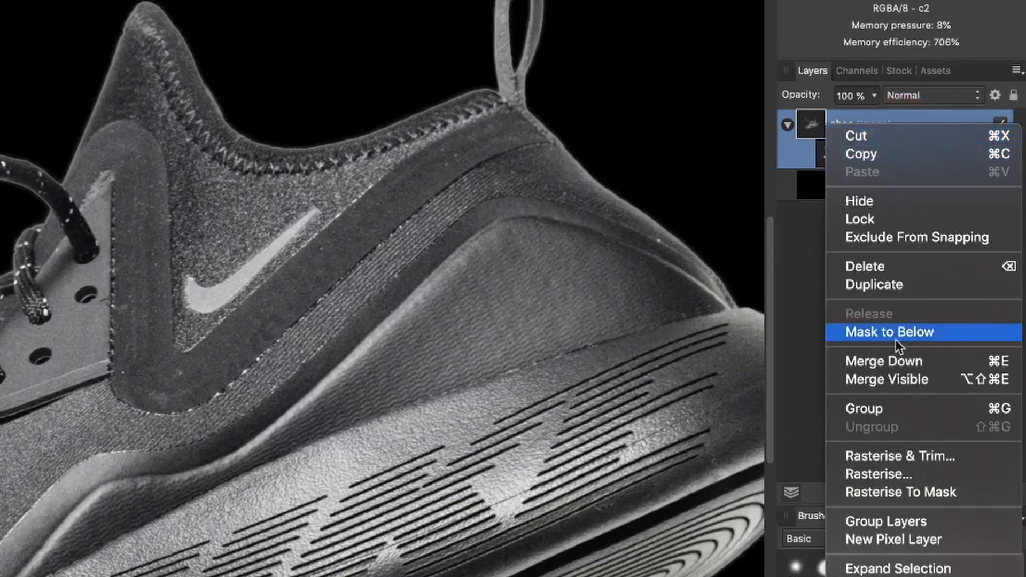
pyautogui.click(886, 474)
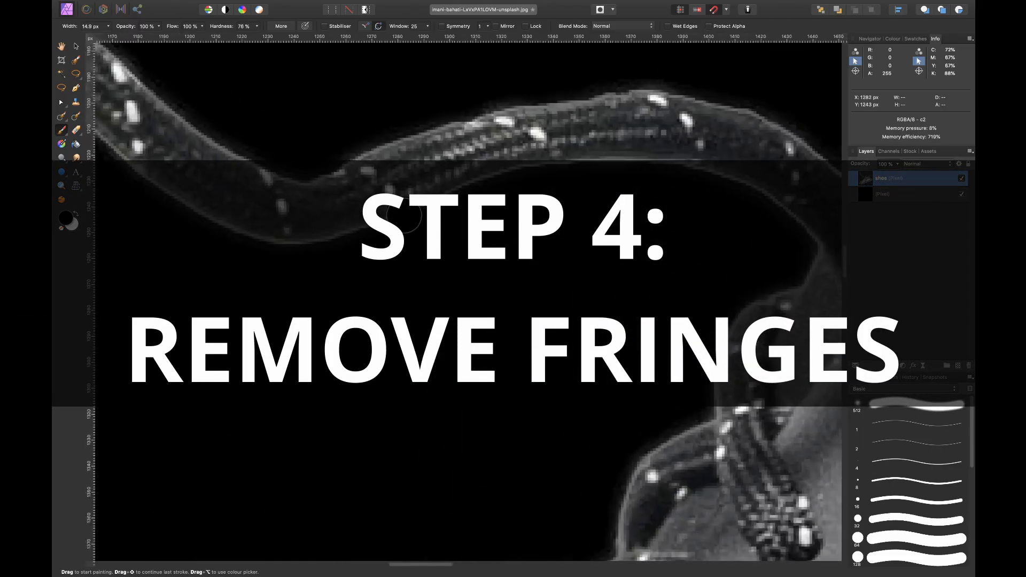
# Step: Apply the Remove White Matte filter to the rasterised shoe layer
pyautogui.scroll(1, 404, 215)
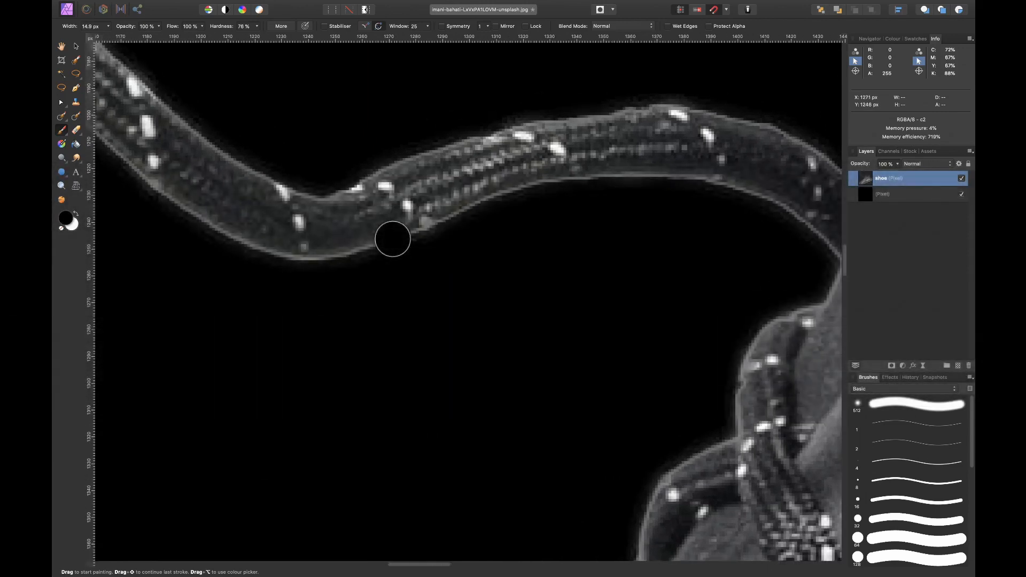
pyautogui.scroll(3, 399, 286)
pyautogui.hscroll(-1, 398, 287)
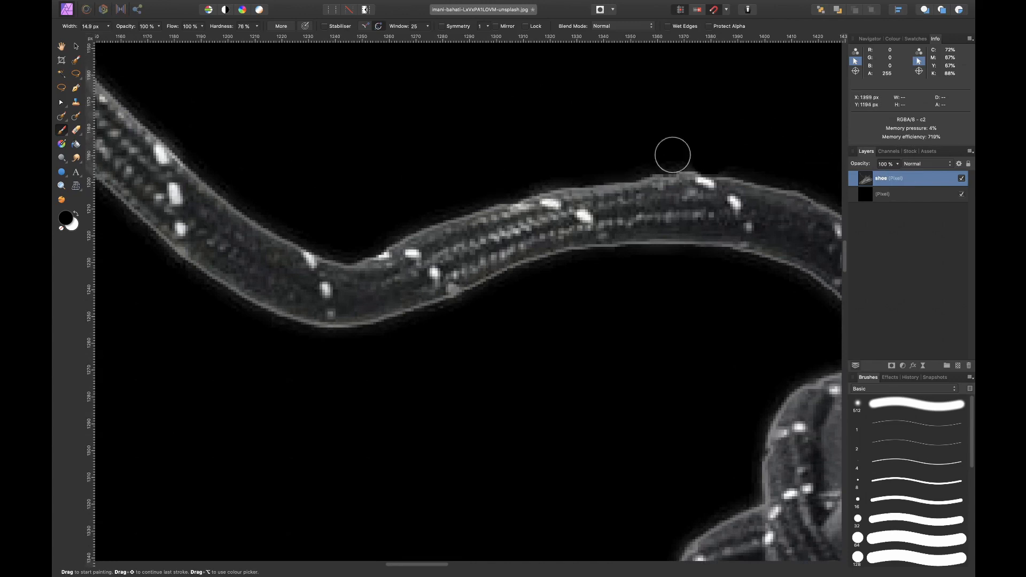
pyautogui.moveTo(376, 2)
pyautogui.click(320, 5)
pyautogui.moveTo(327, 87)
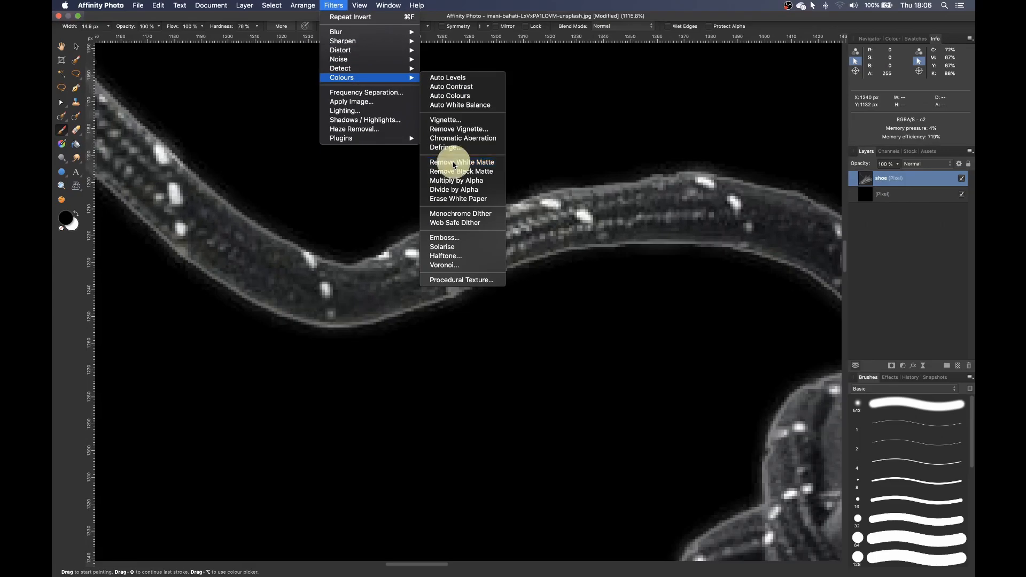
pyautogui.click(393, 331)
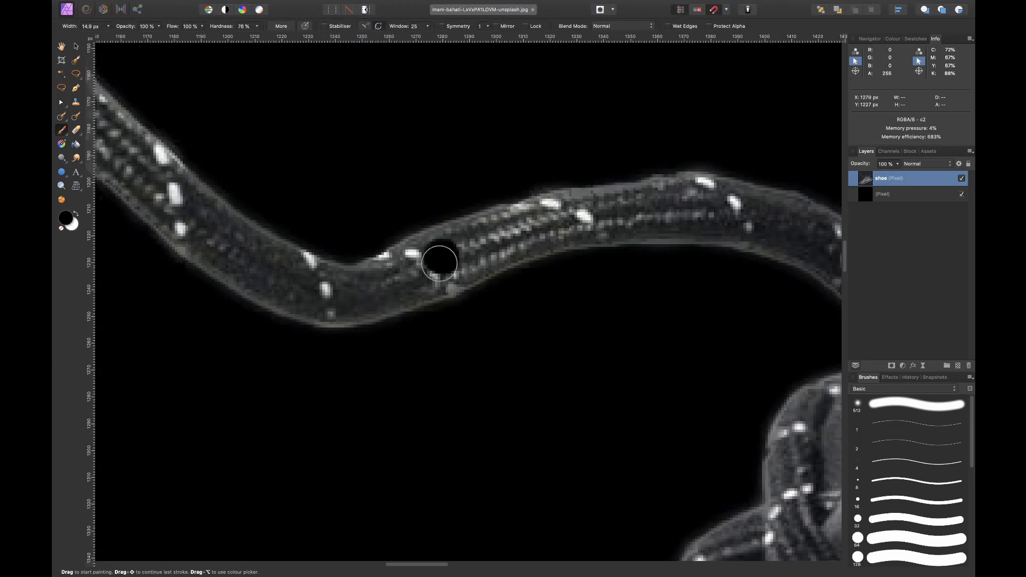
pyautogui.press('super+z')
# Step: Examine the loose lace's edges up close for fringe left after the matte removal
pyautogui.scroll(3, 539, 314)
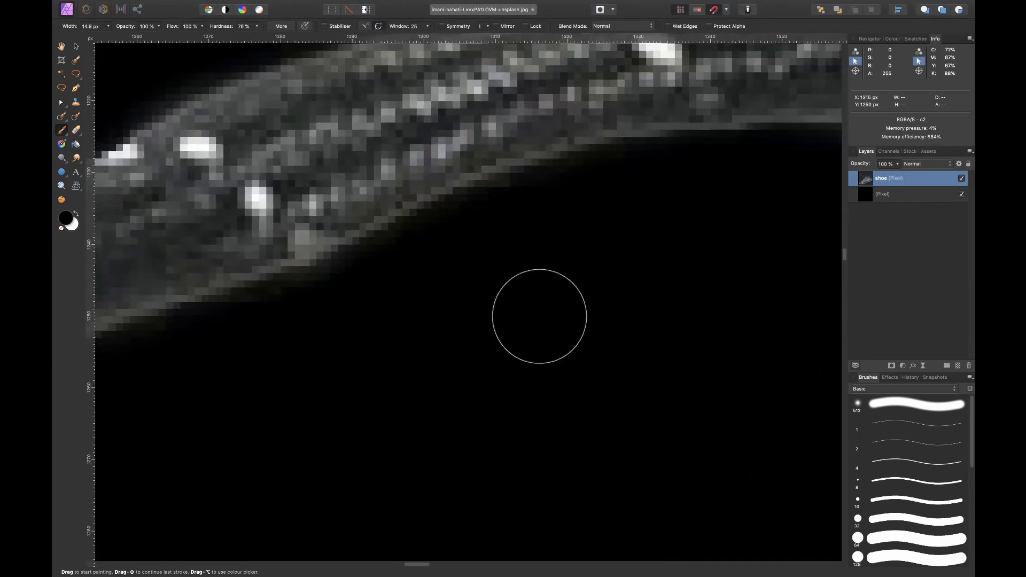
pyautogui.scroll(-5, 540, 317)
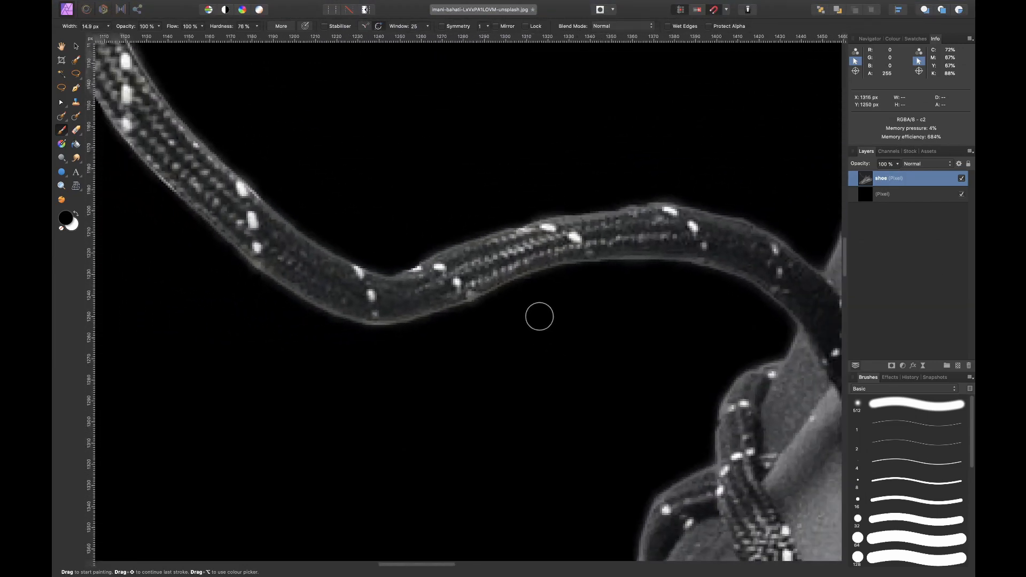
pyautogui.scroll(10, 539, 316)
pyautogui.hscroll(-8, 539, 316)
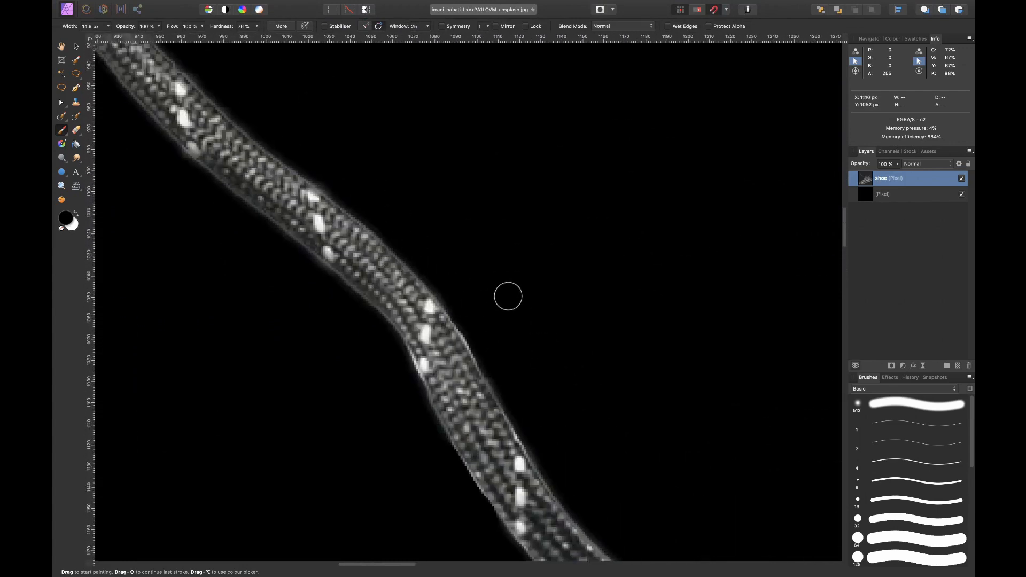
pyautogui.scroll(3, 509, 293)
pyautogui.hscroll(-3, 508, 293)
pyautogui.scroll(2, 508, 293)
pyautogui.hscroll(-2, 509, 294)
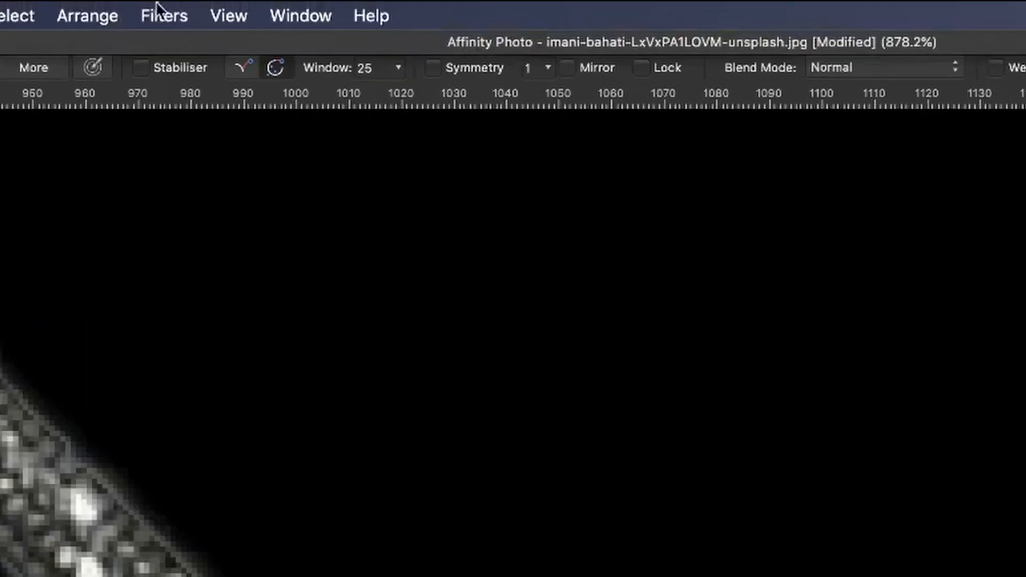
# Step: Repeat the Remove White Matte filter on the shoe layer to reduce the remaining fringe
pyautogui.click(334, 5)
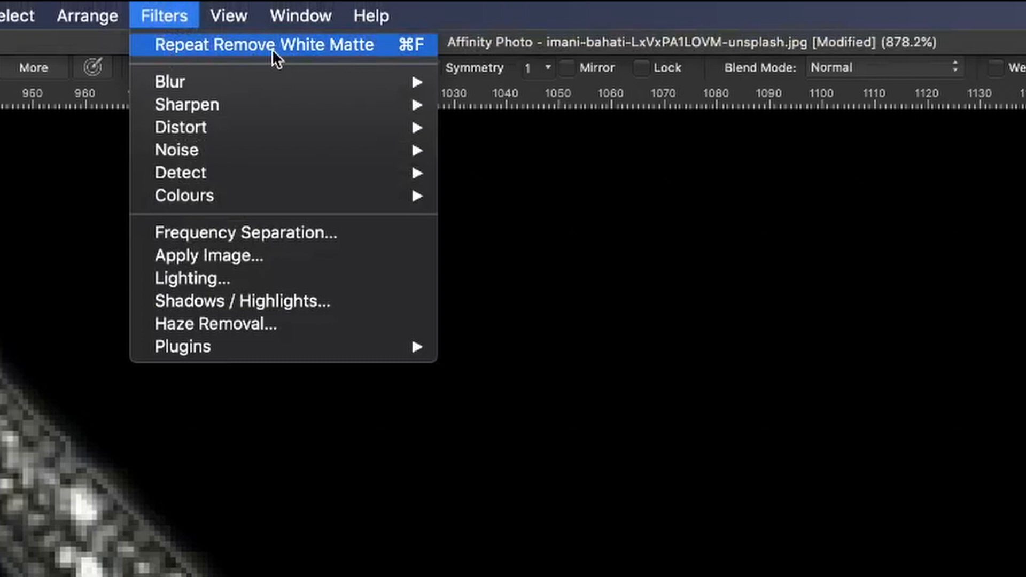
pyautogui.click(417, 49)
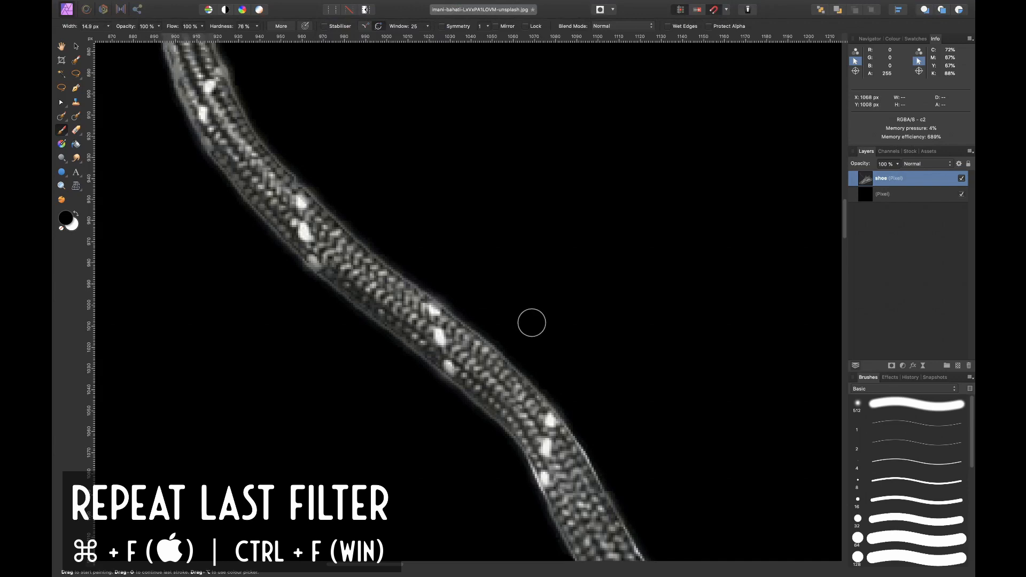
pyautogui.press('super+f')
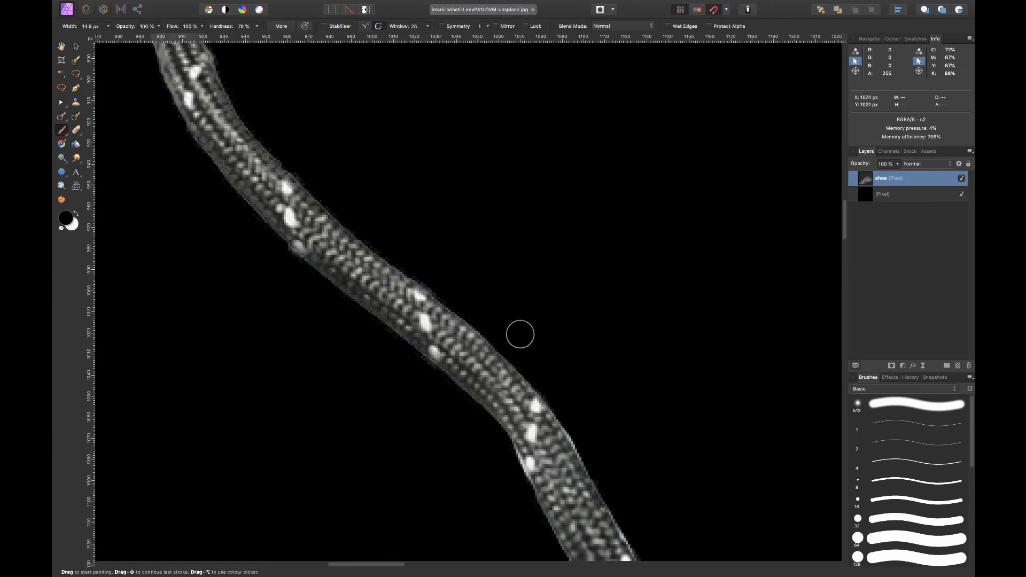
# Step: Inspect the lace's edge pixels up close for stray colours or damage, and check the whole shoe against the black background
pyautogui.click(401, 286)
pyautogui.scroll(5, 401, 286)
pyautogui.hscroll(-2, 401, 286)
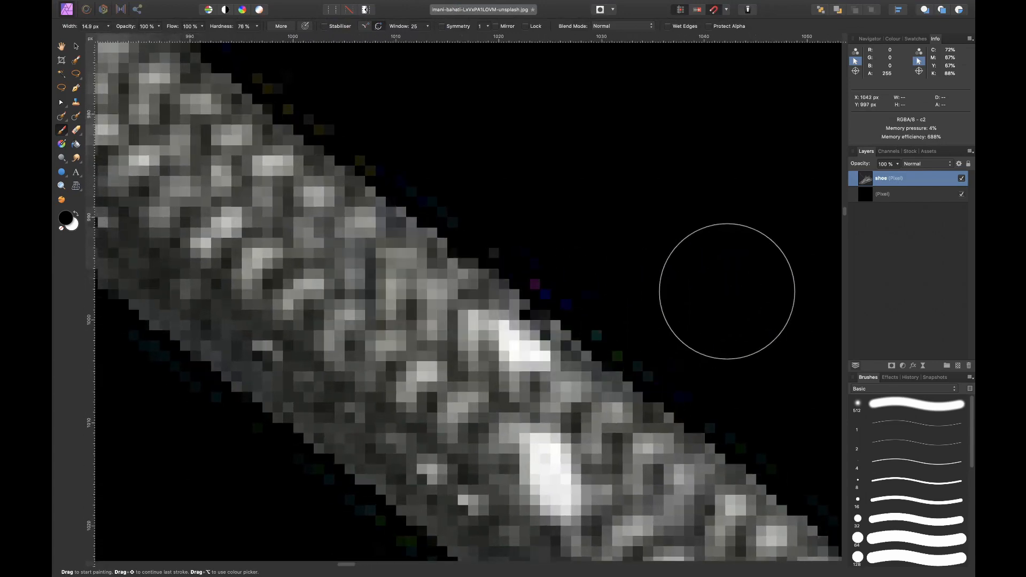
pyautogui.scroll(-5, 772, 224)
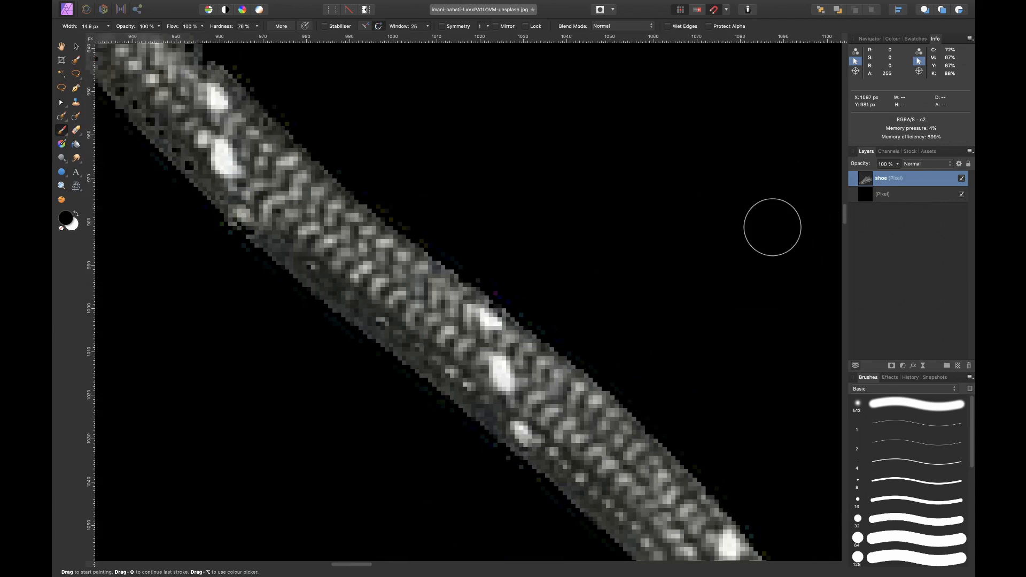
pyautogui.scroll(-2, 772, 227)
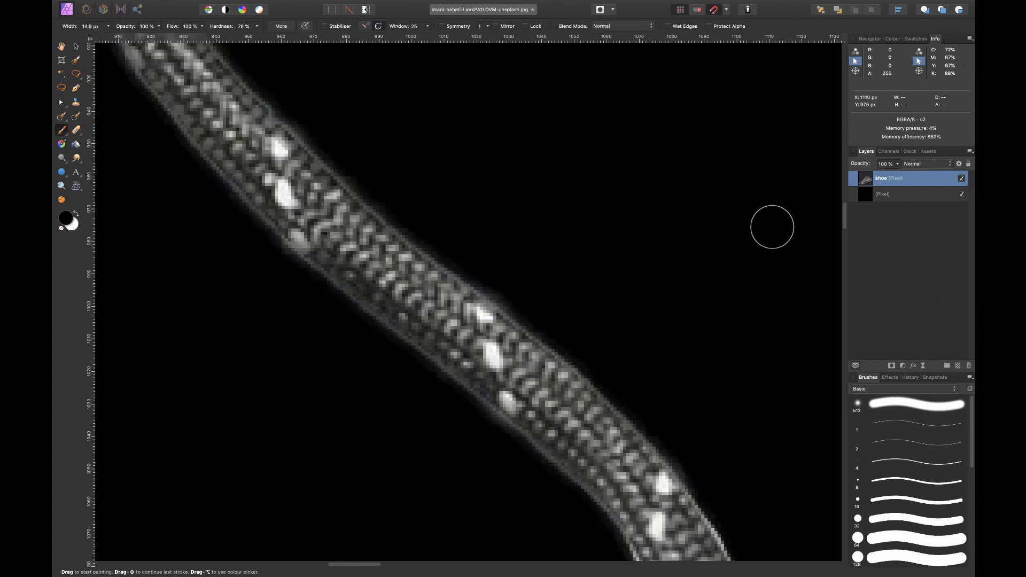
pyautogui.press('super+minus')
pyautogui.press('super+minus')
pyautogui.press('super+minus')
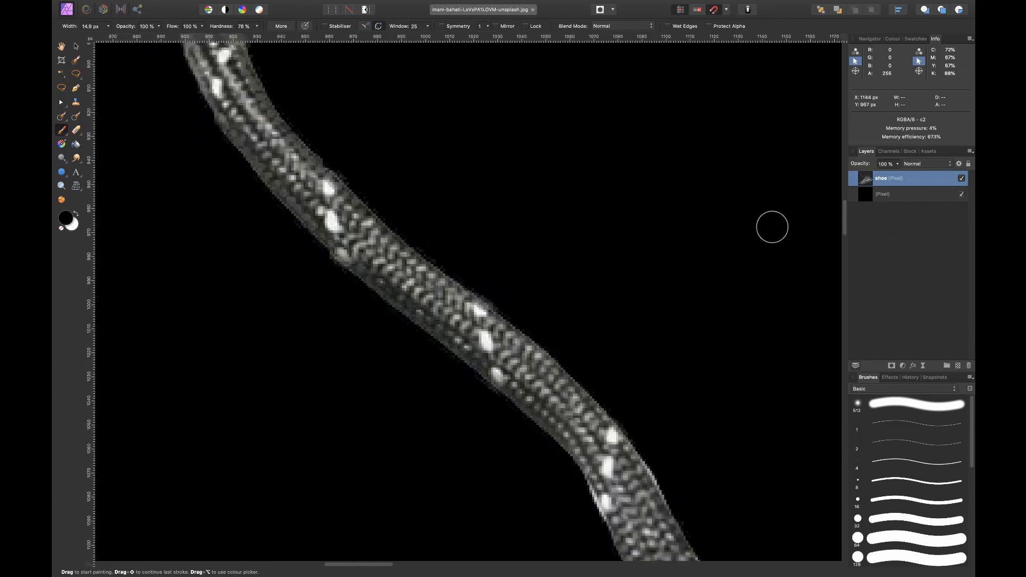
pyautogui.press('super+minus')
pyautogui.press('super+minus')
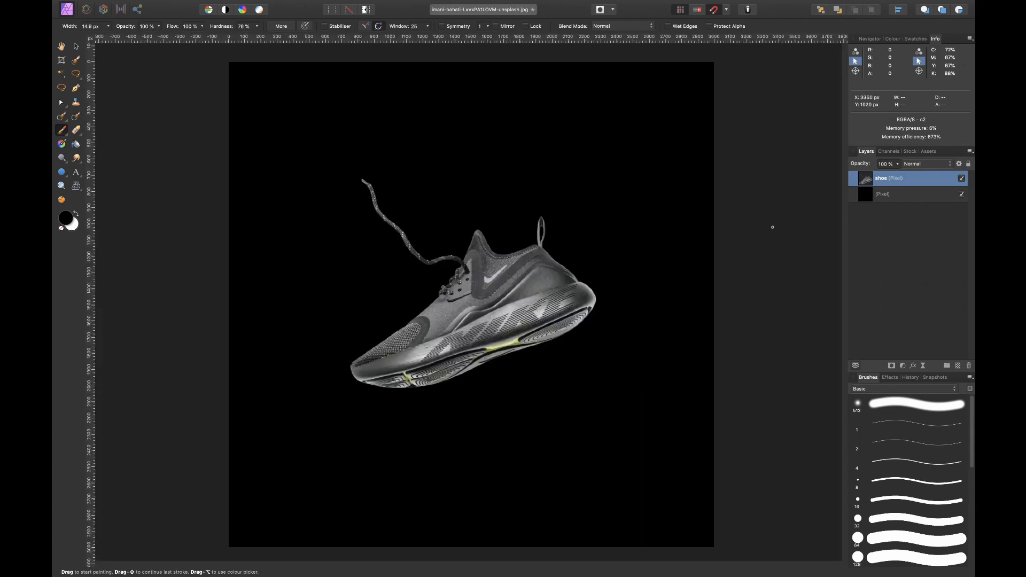